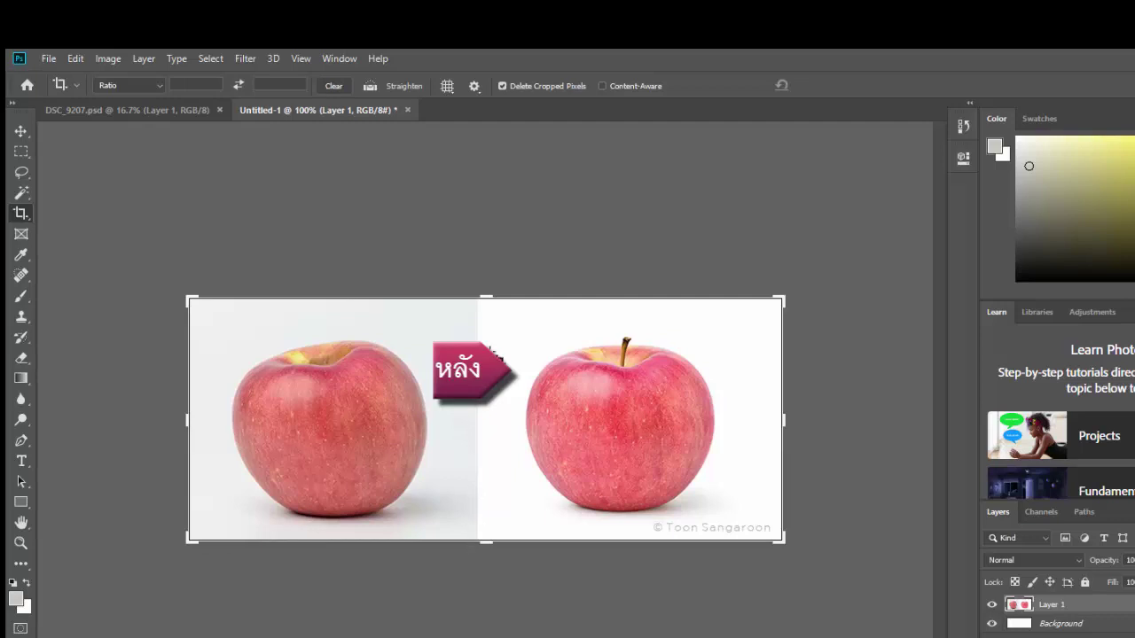
Crop the canvas to the unretouched apple on its left half, and straighten the tilted fruit within a tight crop.
left_click_drag(782, 422, 631, 419)
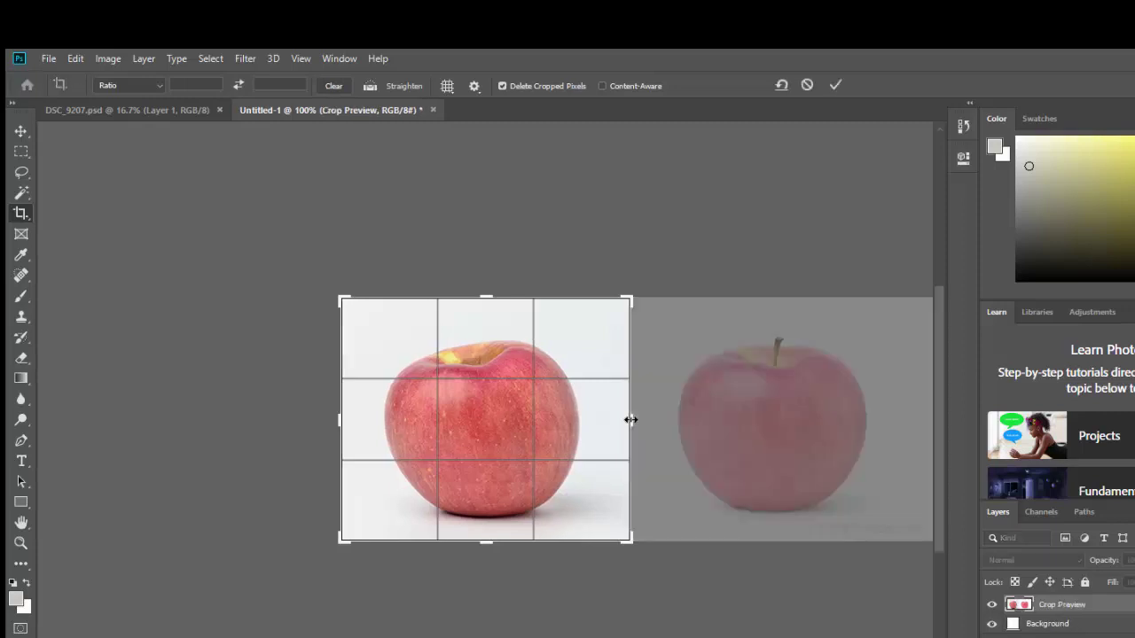
left_click(842, 84)
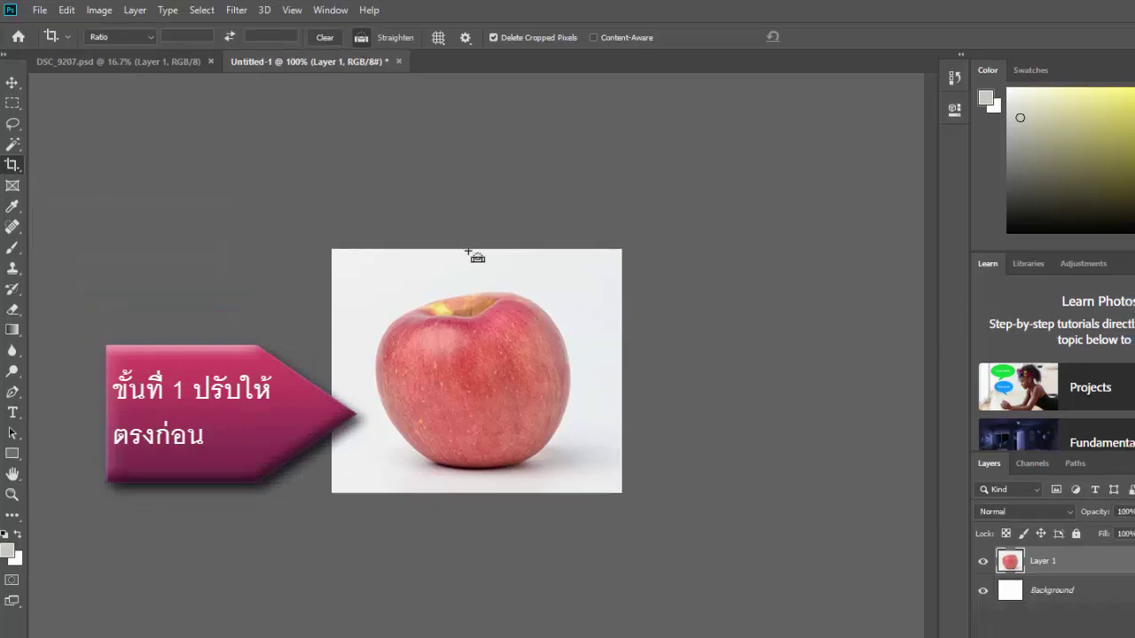
left_click_drag(465, 246, 518, 512)
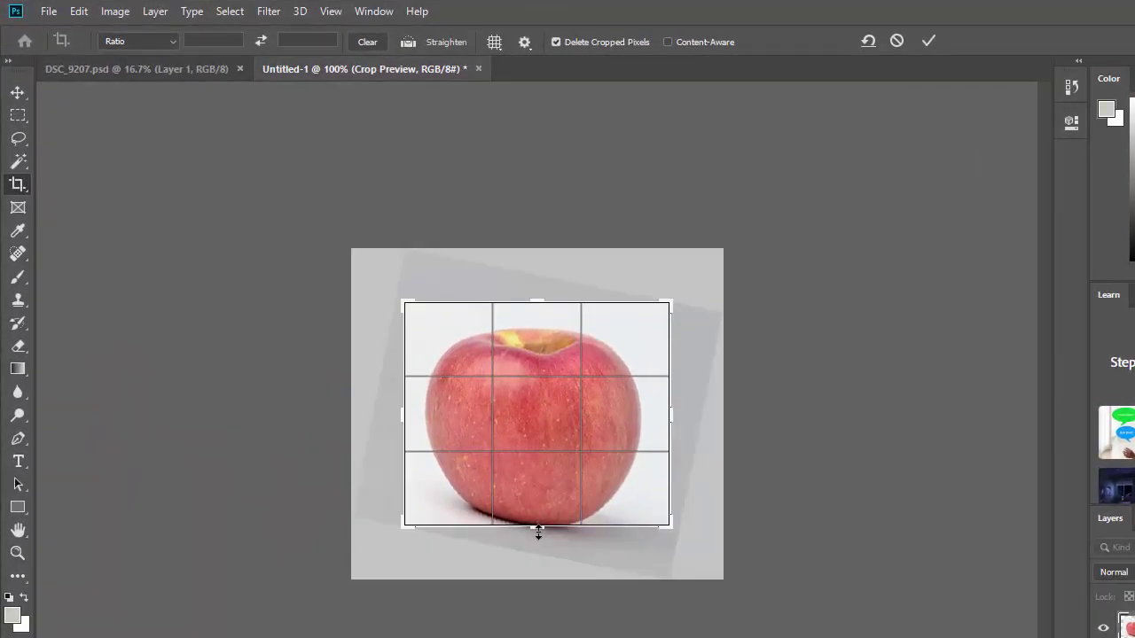
left_click_drag(475, 474, 477, 481)
left_click_drag(539, 540, 539, 541)
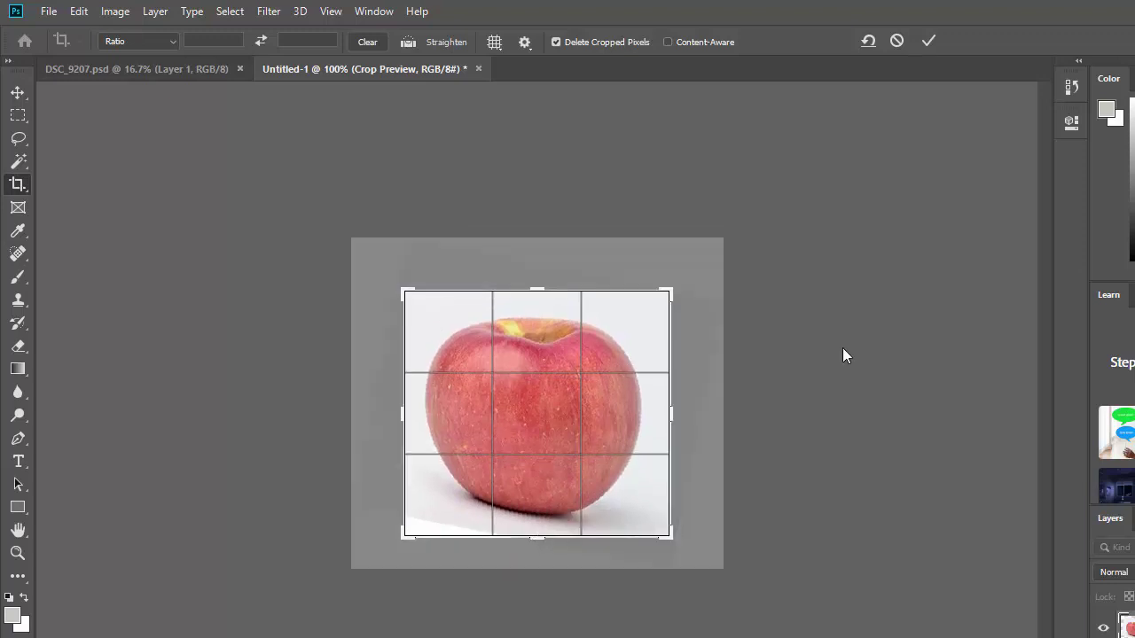
left_click(928, 40)
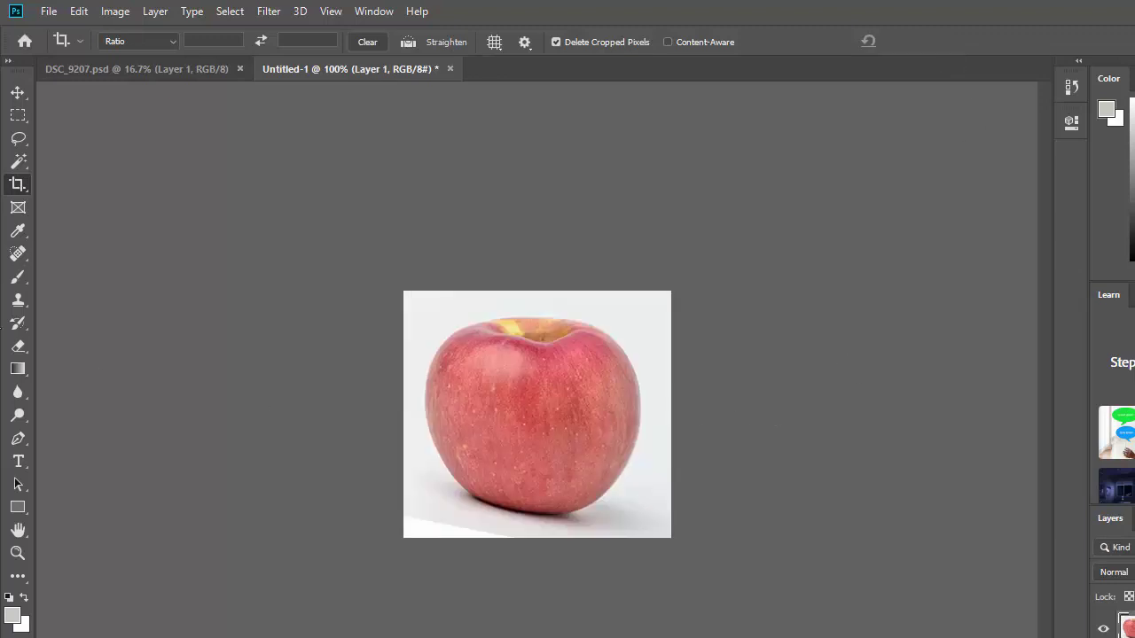
Try to cover the white wedge in the image's lower-left corner with nearby background using the Patch tool, and deselect.
left_click(18, 253)
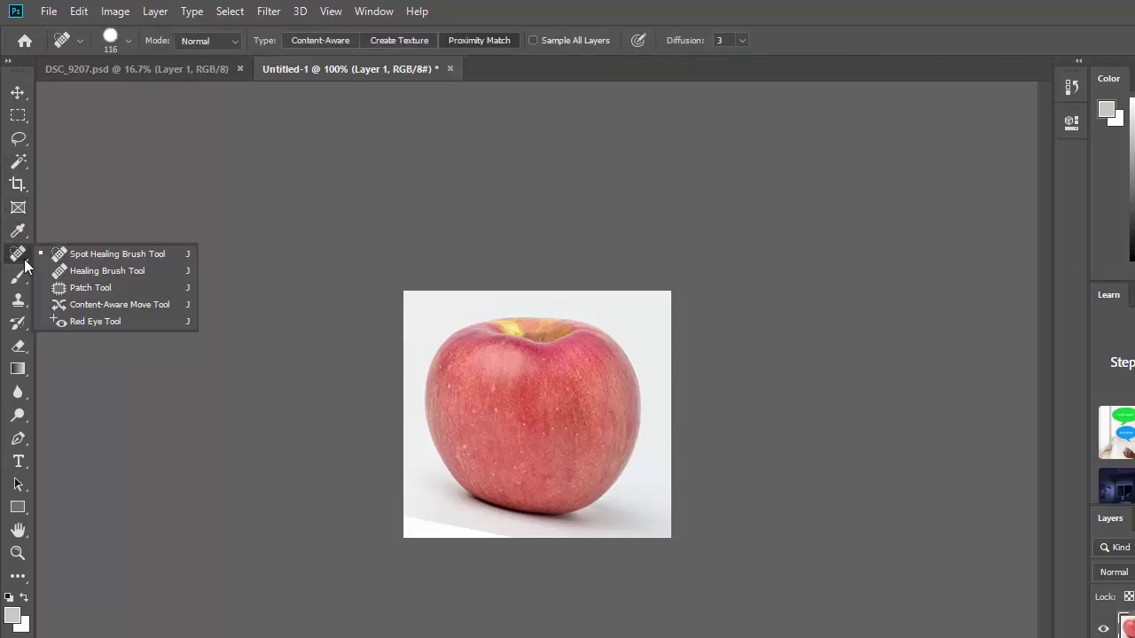
left_click(83, 289)
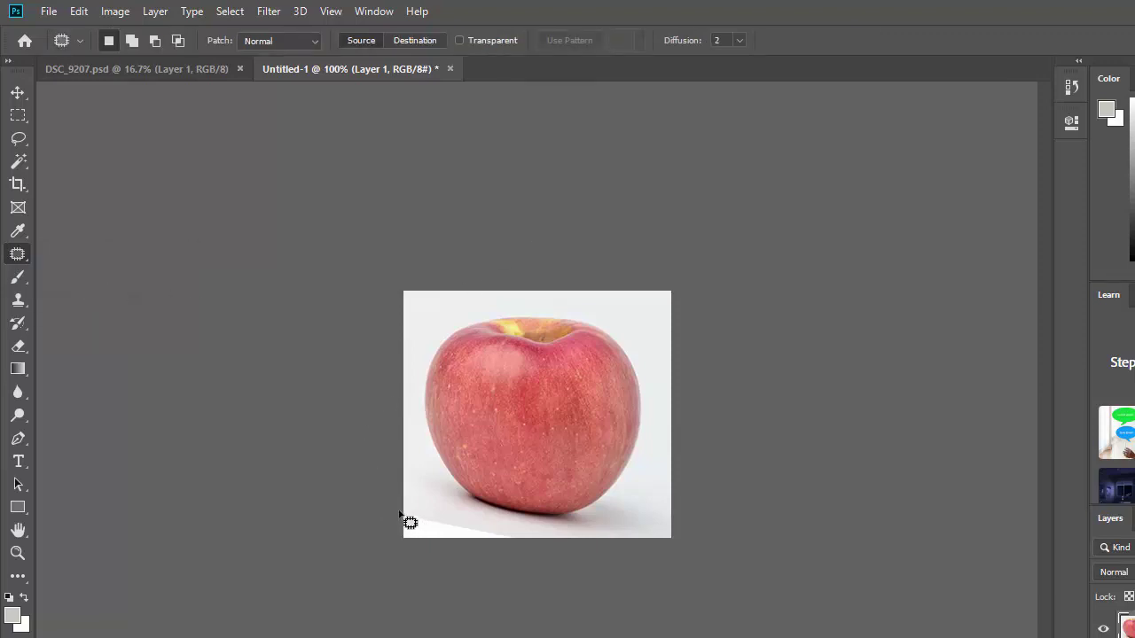
left_click_drag(403, 507, 503, 535)
mouse_move(416, 587)
left_mouse_down()
mouse_move(355, 579)
mouse_move(361, 506)
left_mouse_up()
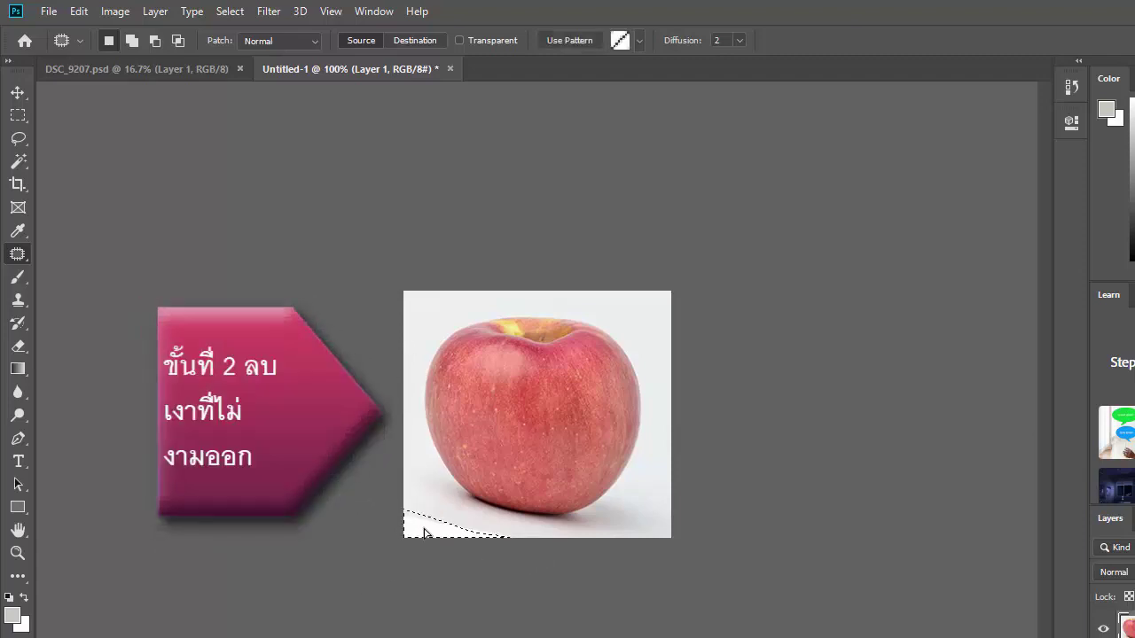
left_click_drag(426, 532, 437, 520)
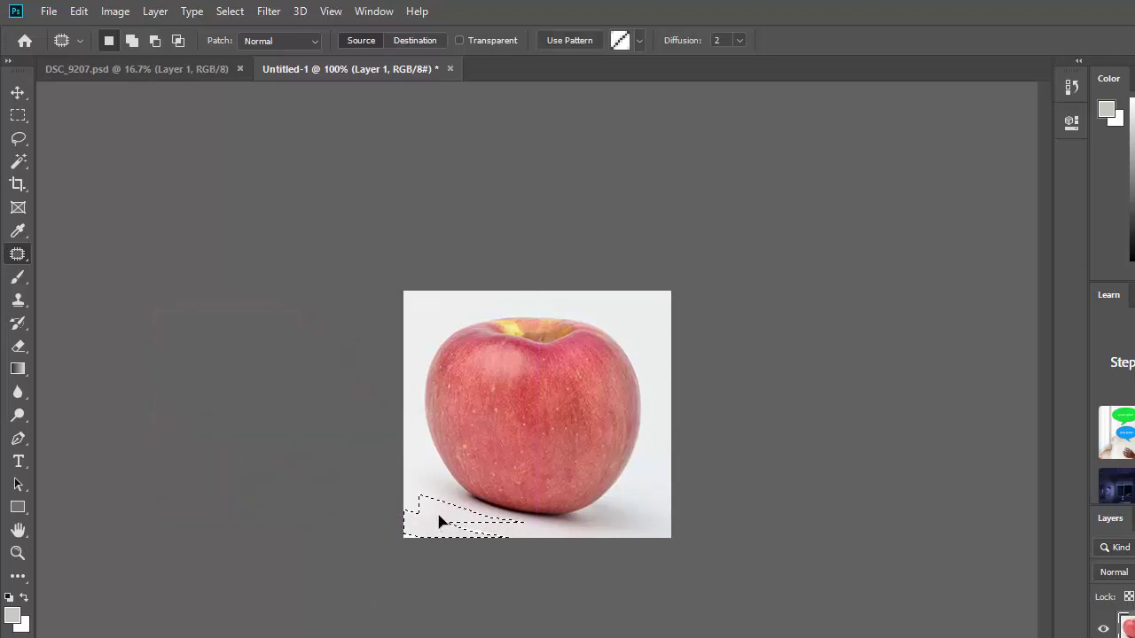
left_click_drag(438, 521, 632, 307)
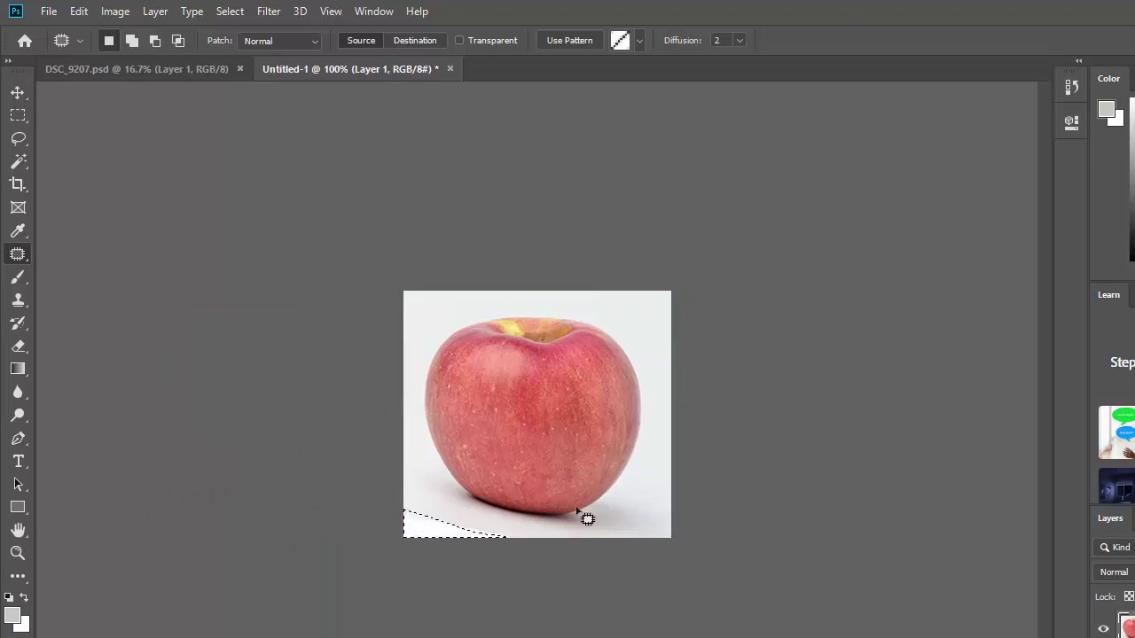
mouse_move(435, 528)
left_mouse_down()
mouse_move(446, 520)
mouse_move(435, 536)
mouse_move(407, 512)
mouse_move(433, 532)
mouse_move(423, 494)
mouse_move(427, 524)
left_mouse_up()
key("ctrl+d")
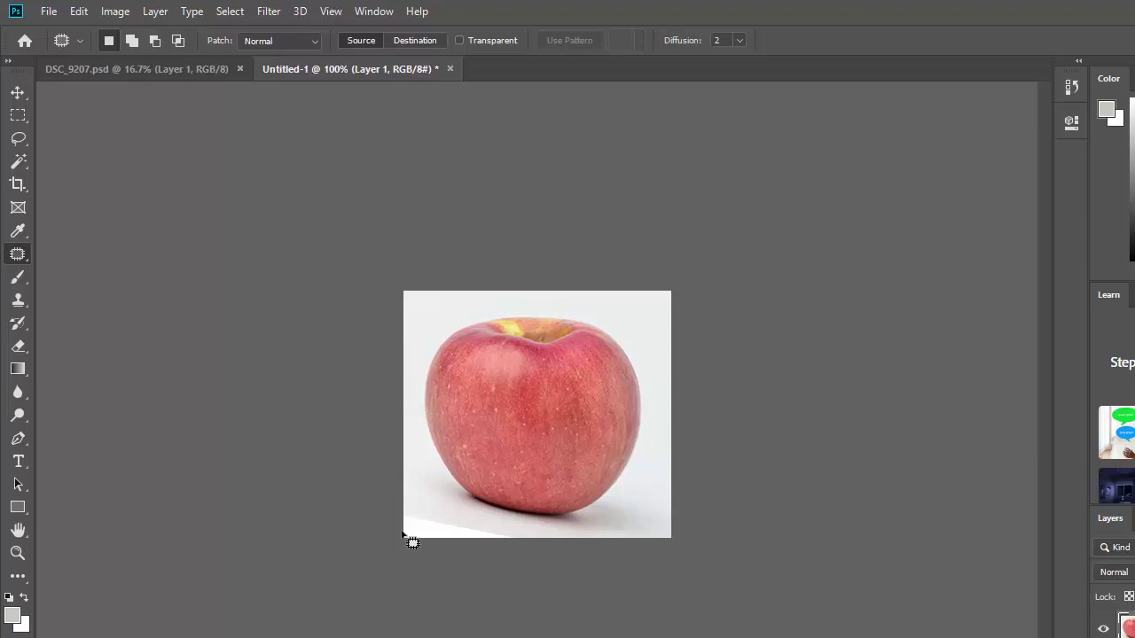
Apply Auto Tone and Auto Contrast to the apple layer.
left_click(17, 554)
left_click_drag(618, 430, 676, 484)
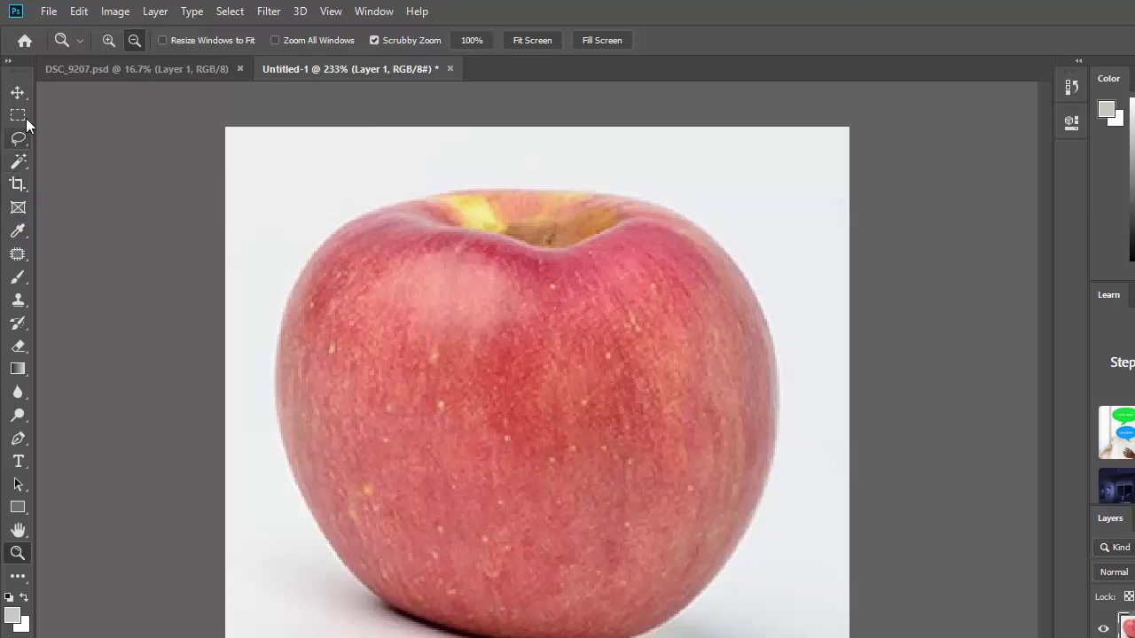
left_click(113, 13)
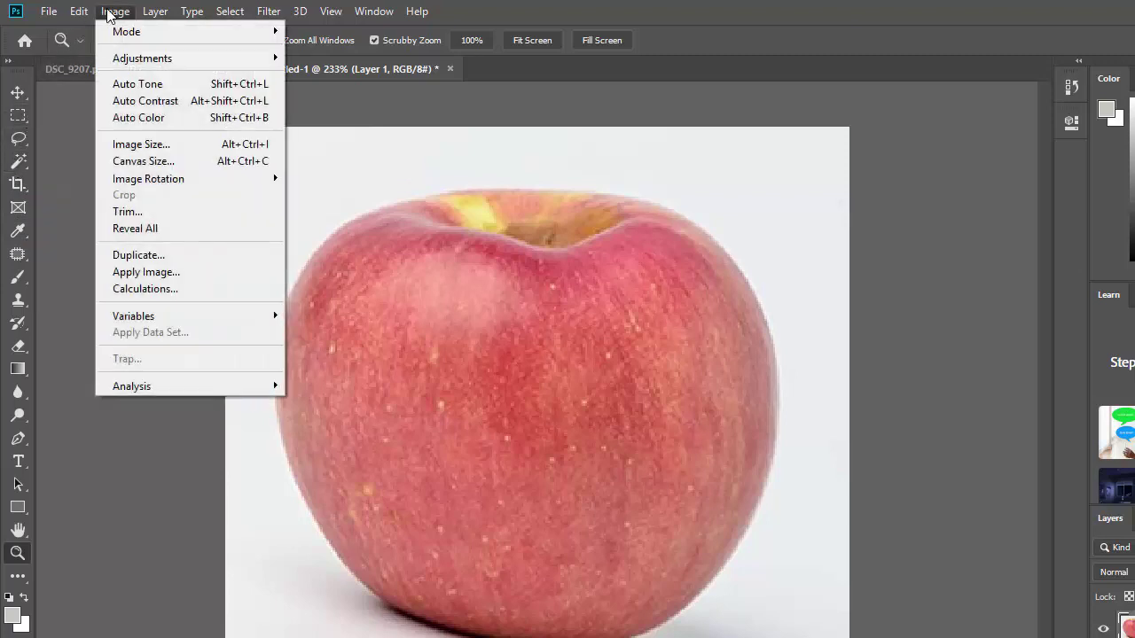
left_click(155, 84)
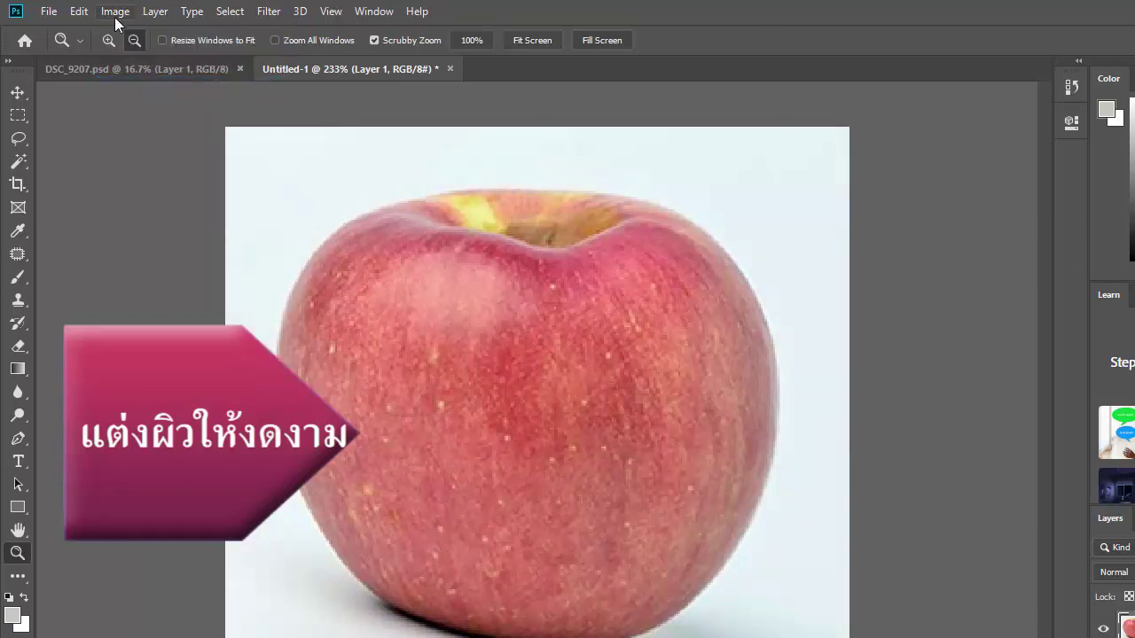
left_click(114, 13)
left_click(149, 96)
Start a Levels adjustment on the apple layer using the Lighter preset.
left_click(115, 13)
mouse_move(160, 55)
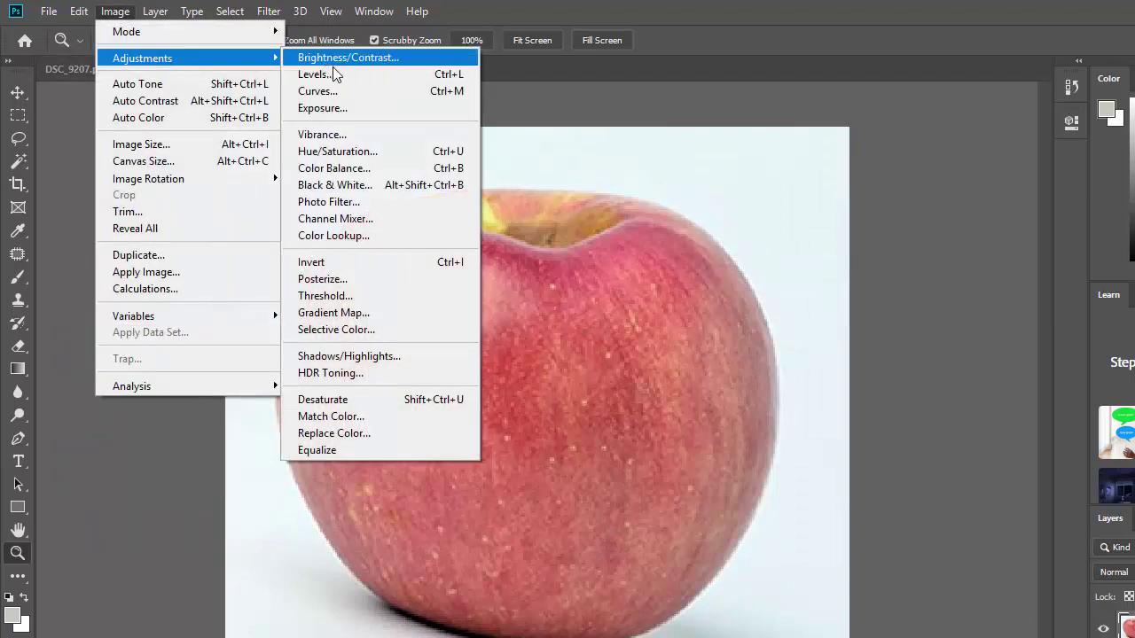
left_click(333, 75)
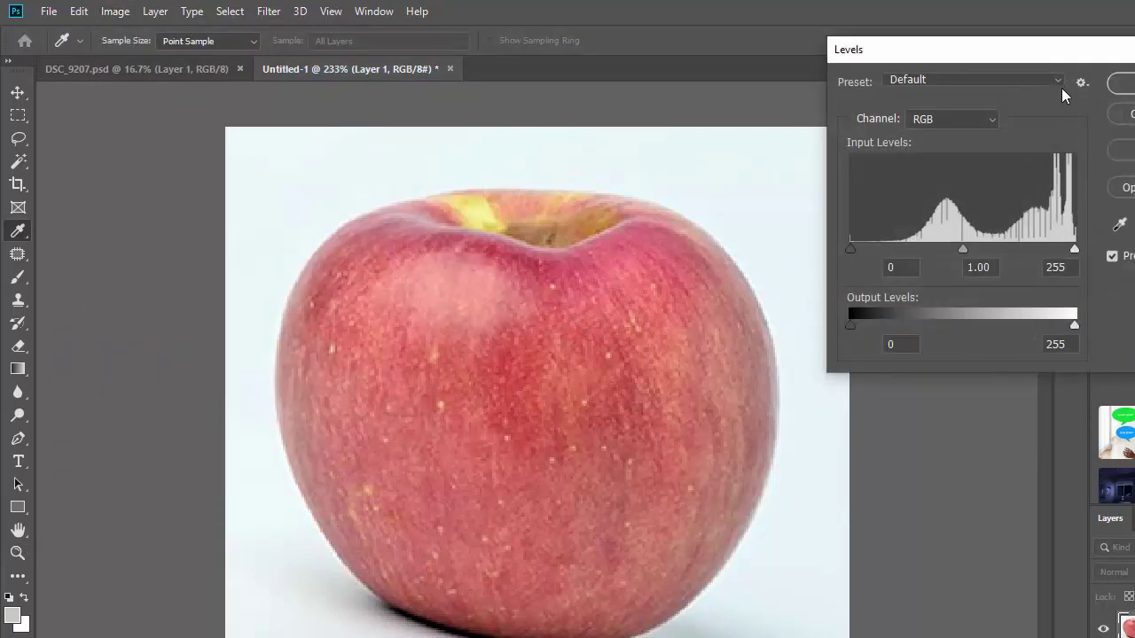
left_click(1055, 80)
left_click(962, 212)
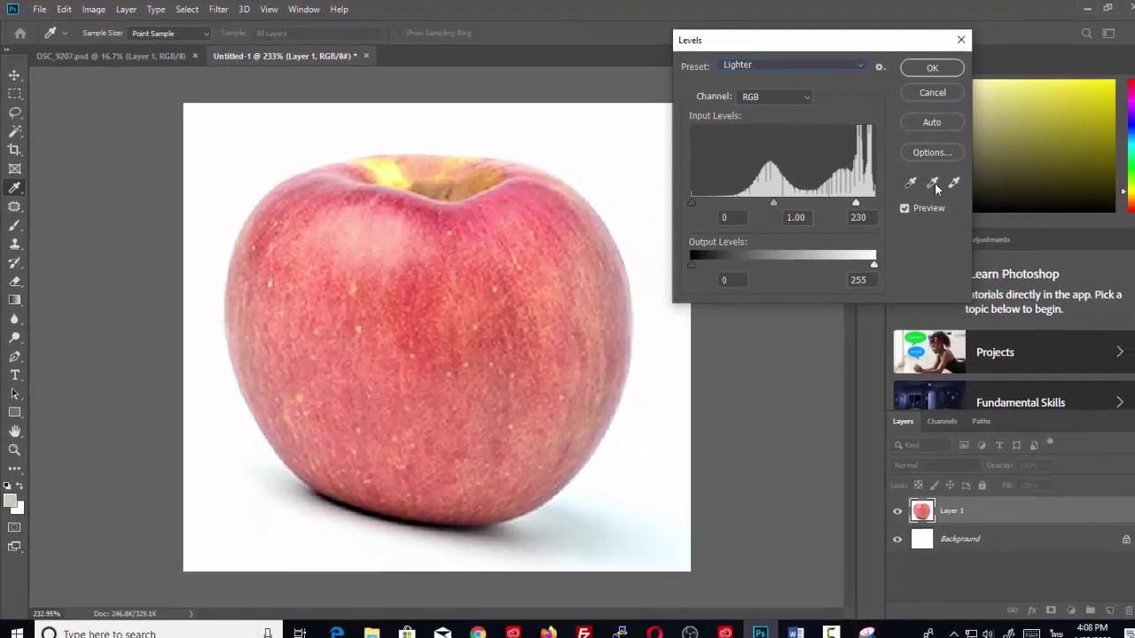
Set the Levels white point by sampling background spots around the apple, ending beside its right edge, and apply the adjustment.
left_click(954, 182)
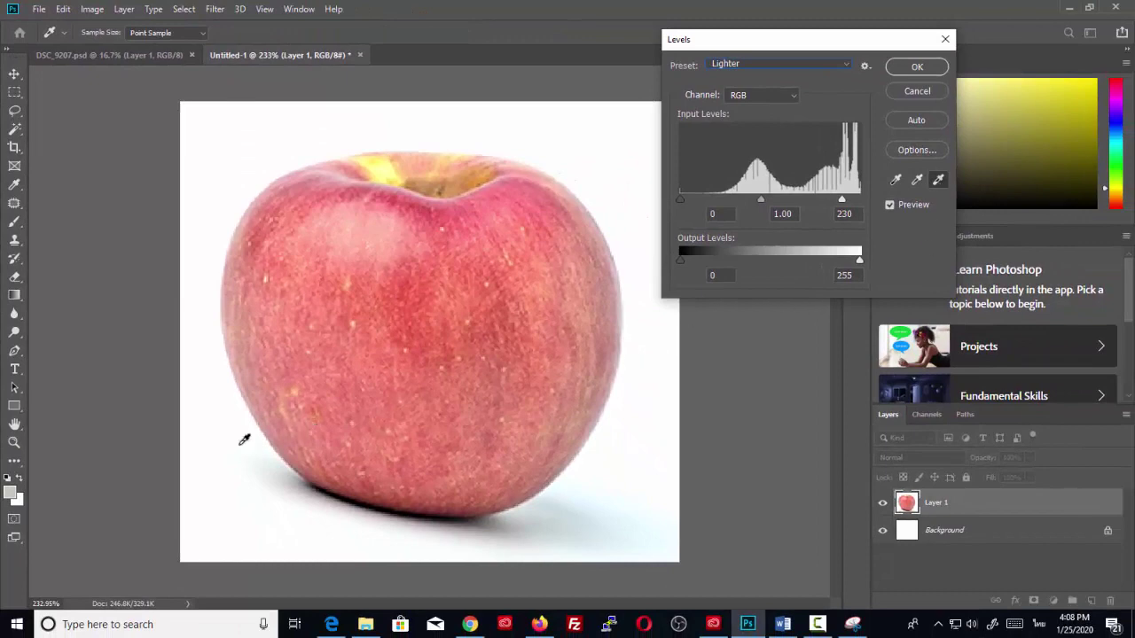
left_click(247, 427)
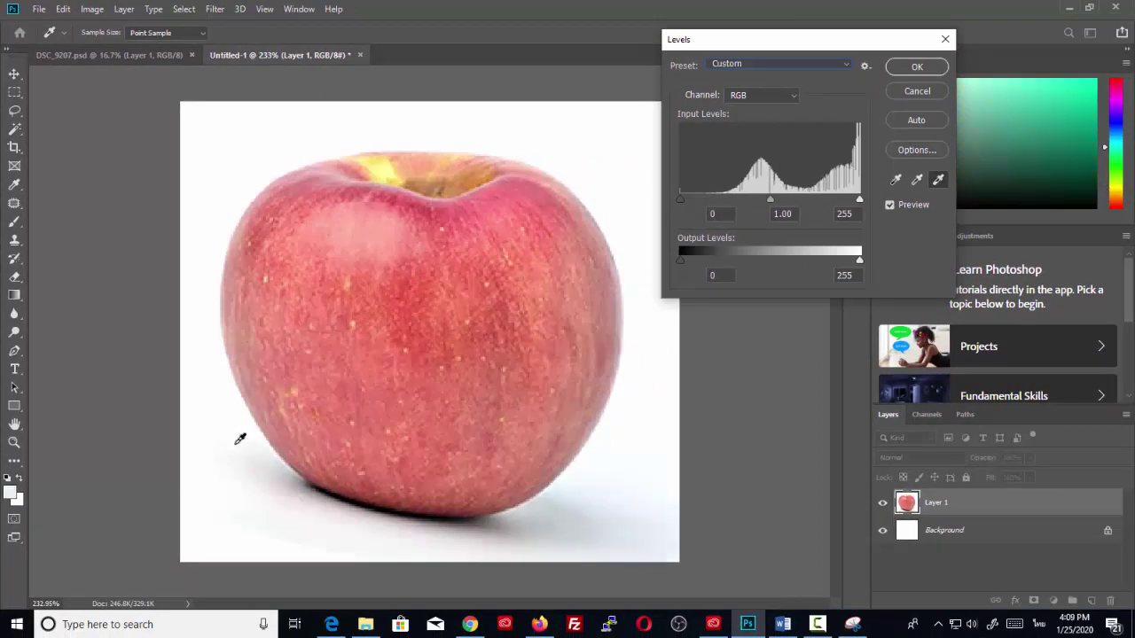
left_click(360, 508)
left_click(654, 438)
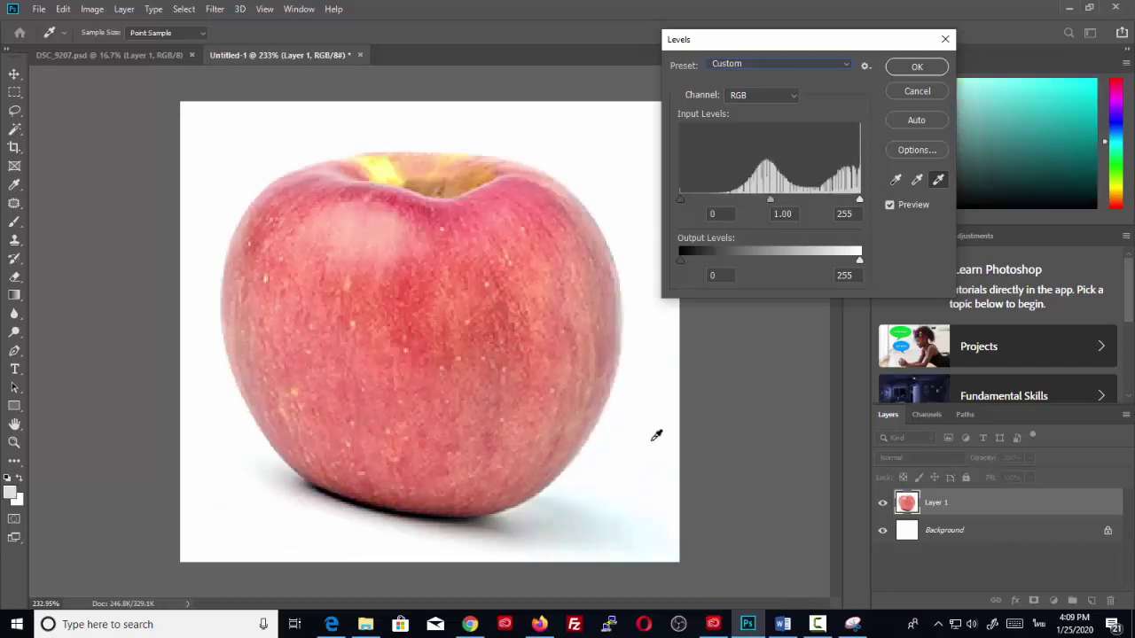
left_click(632, 384)
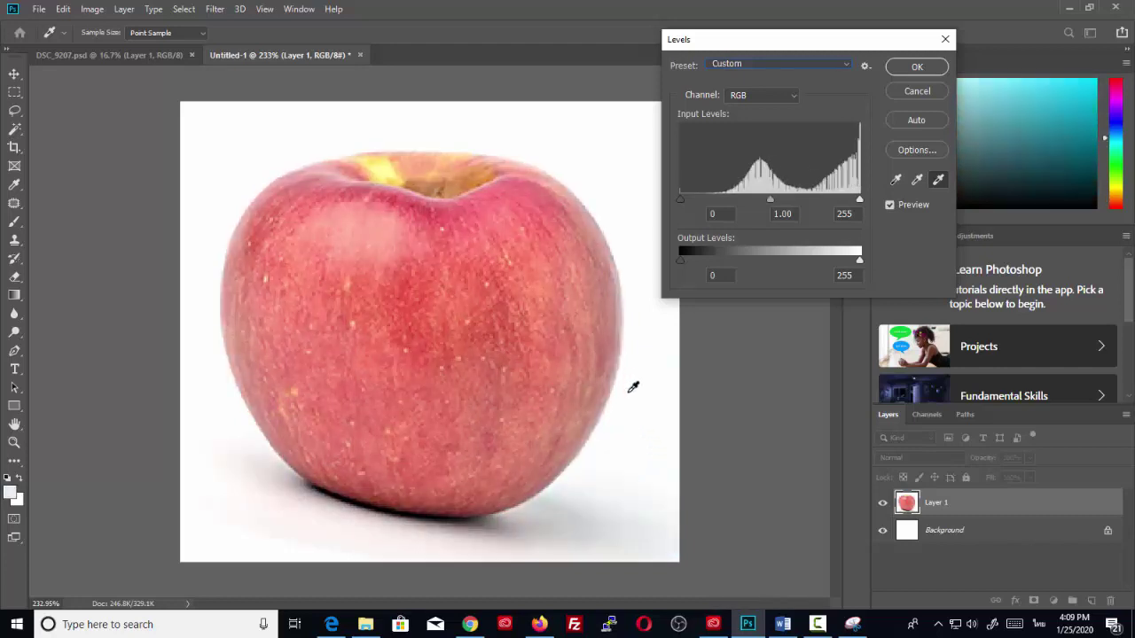
left_click(385, 540)
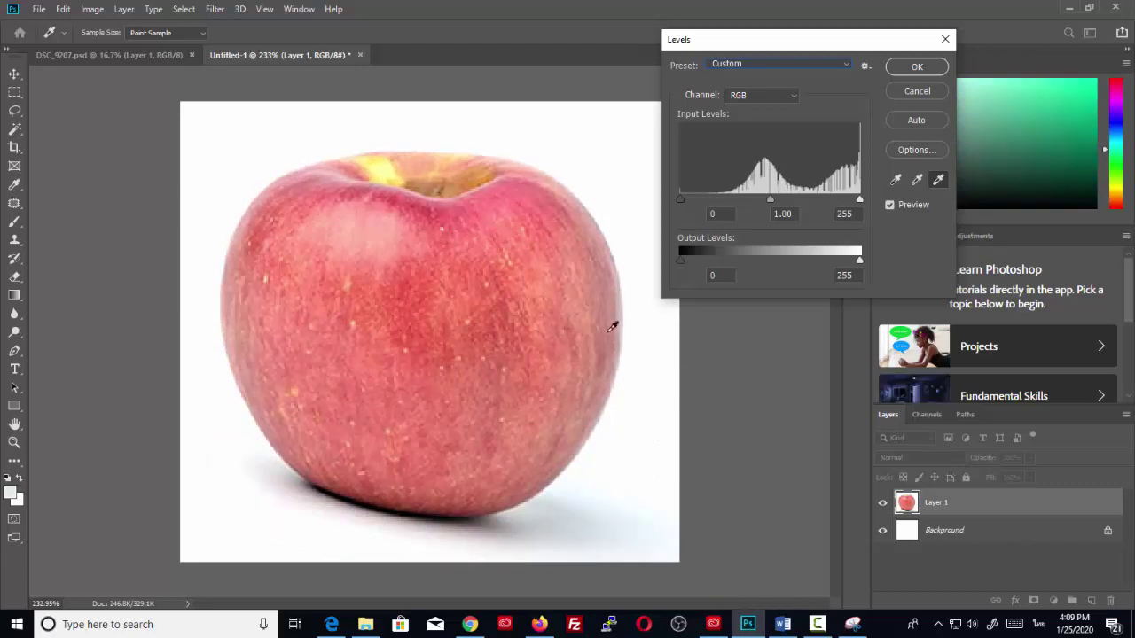
left_click(232, 394)
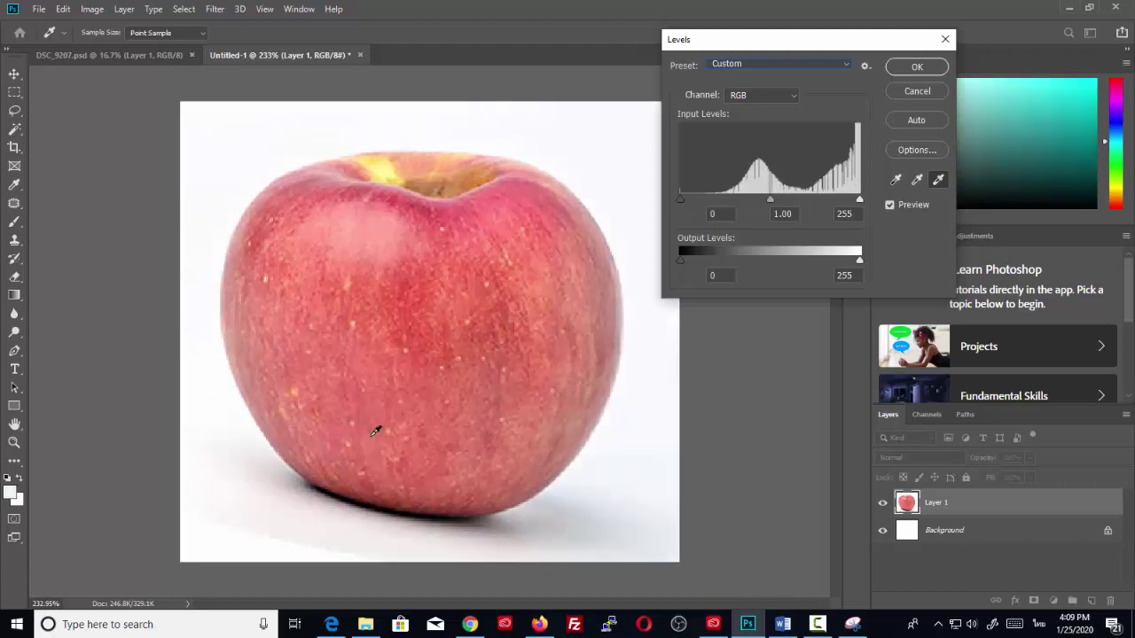
left_click(632, 363)
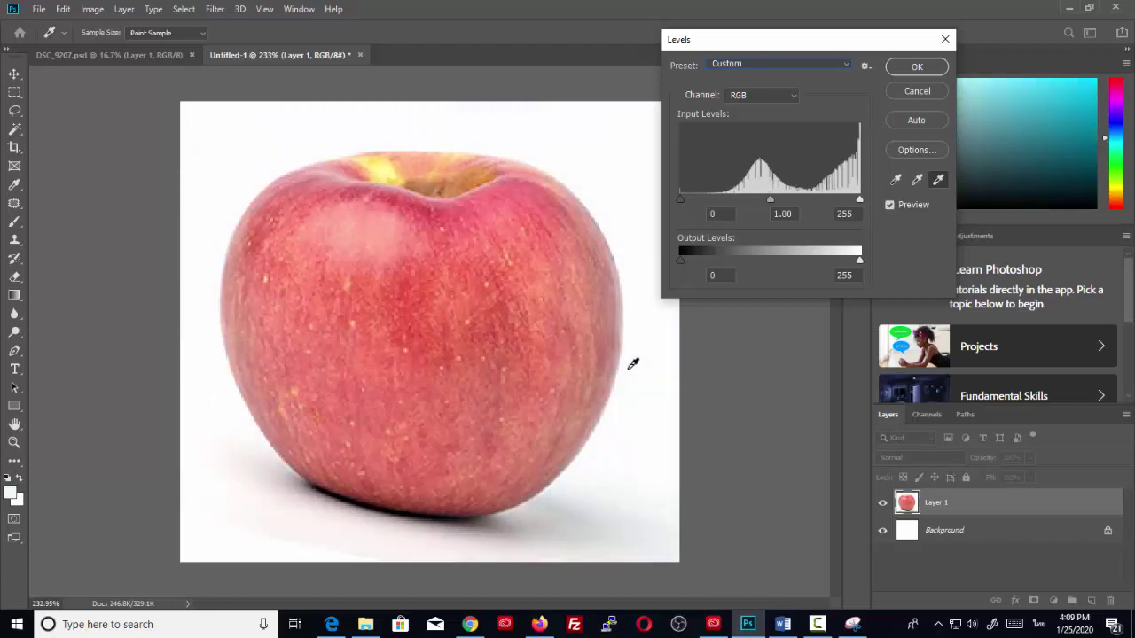
left_click(917, 68)
key("z")
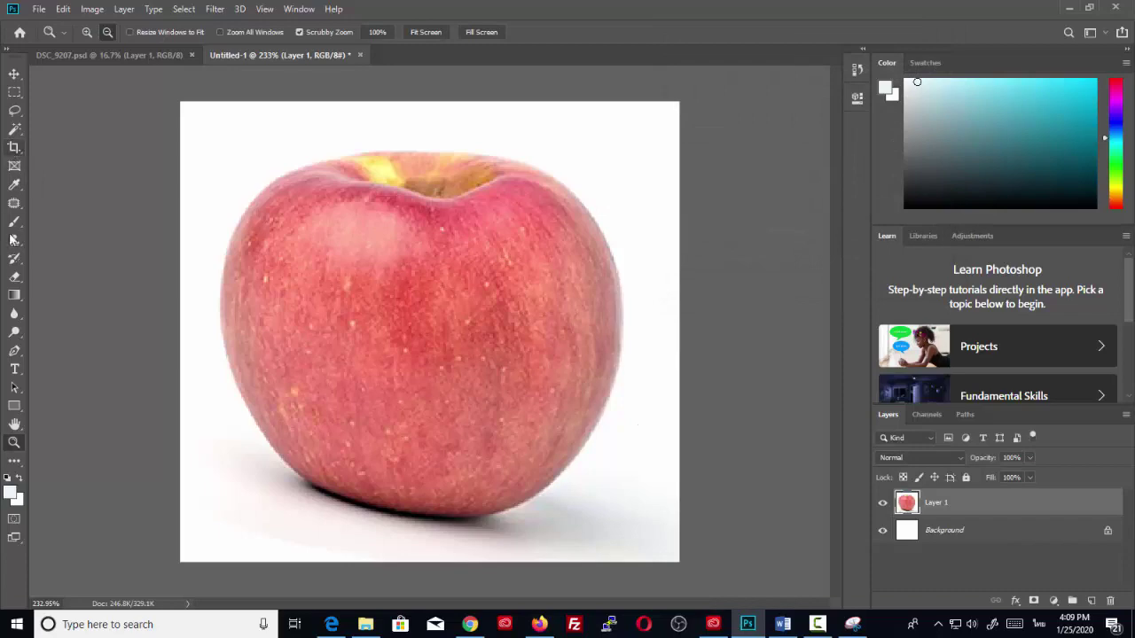
Set the Spot Healing Brush to 23 px and heal the light specks on the left half of the apple.
left_click(15, 203)
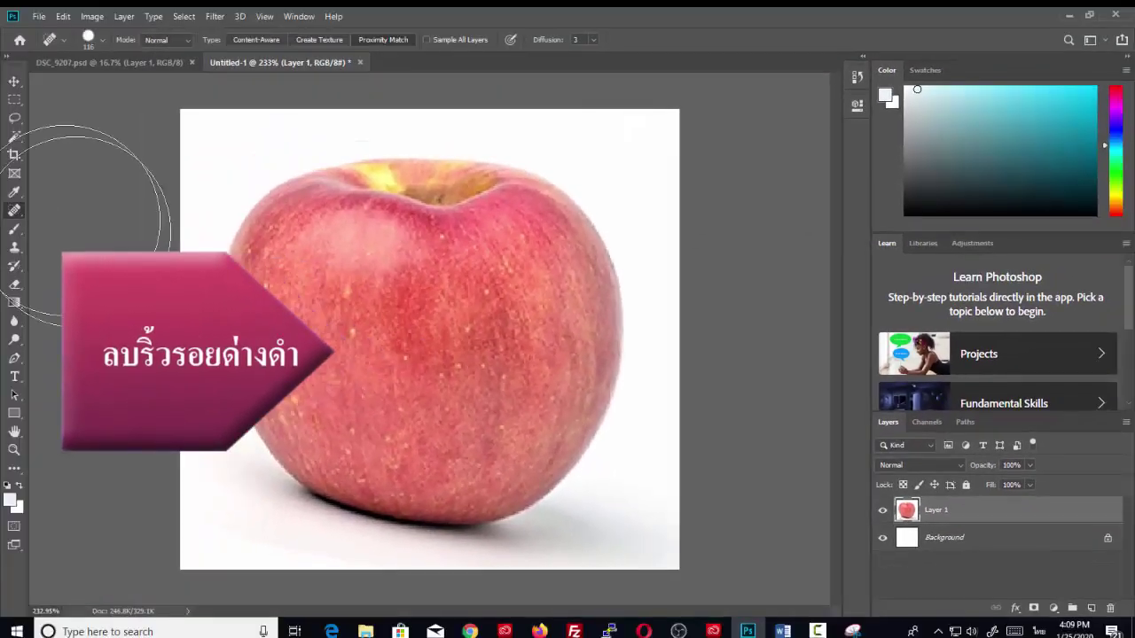
left_click(99, 40)
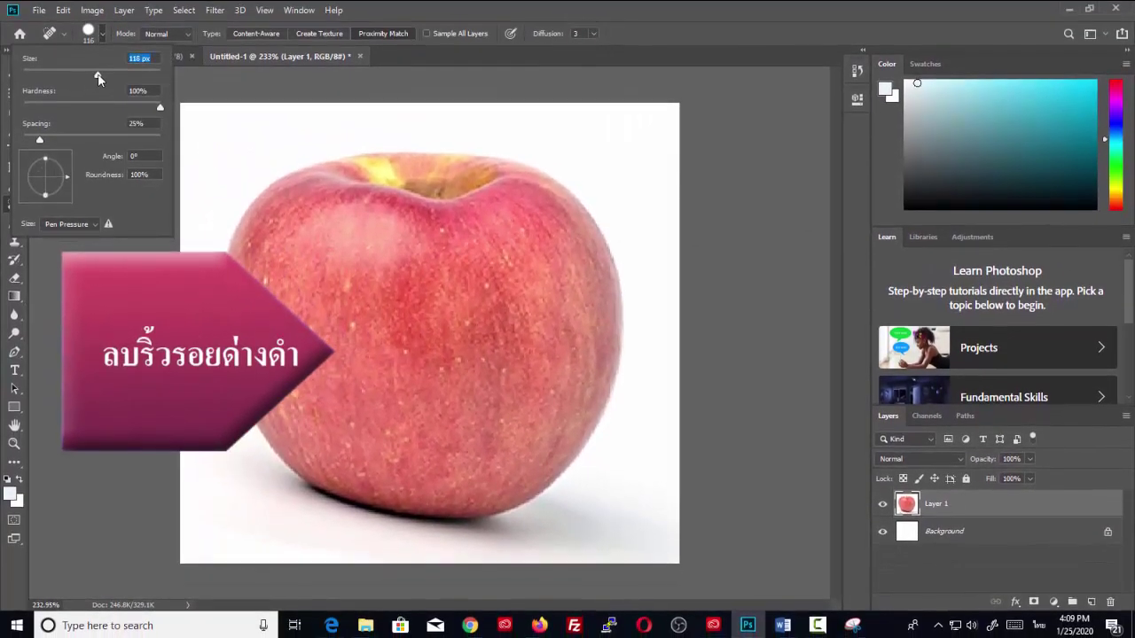
left_click_drag(98, 79, 47, 78)
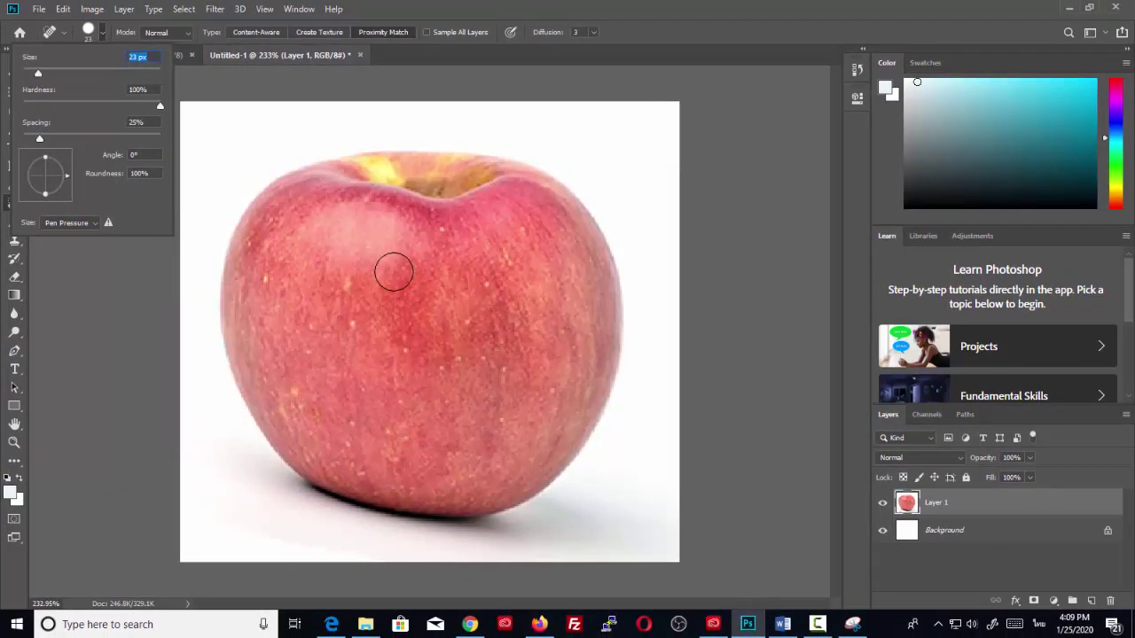
left_click(352, 285)
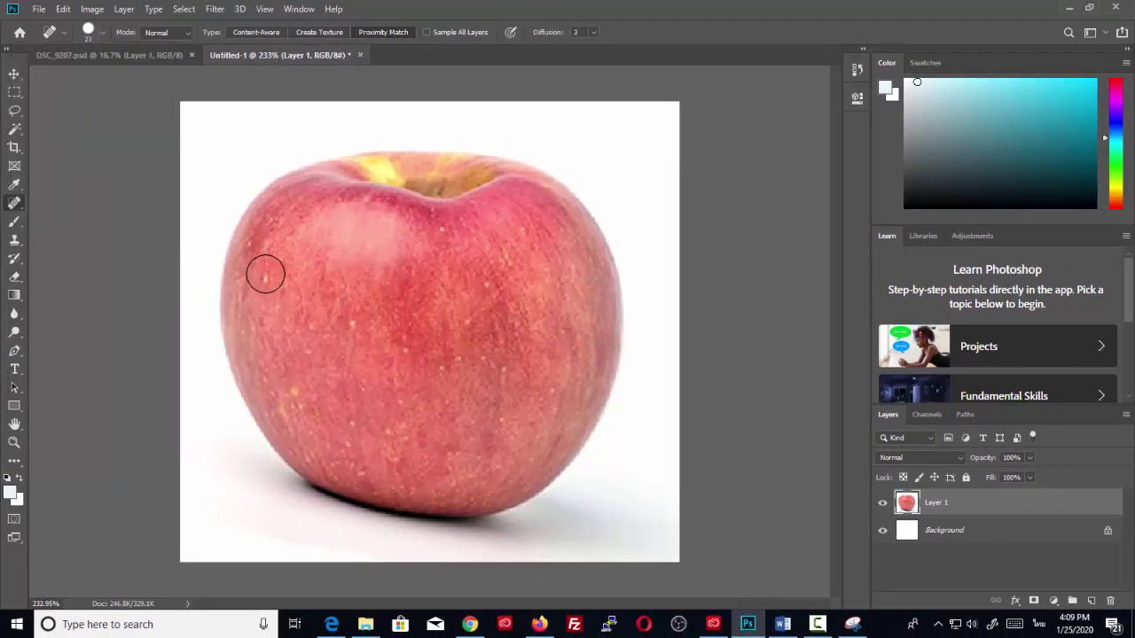
left_click_drag(266, 270, 277, 279)
left_click(341, 335)
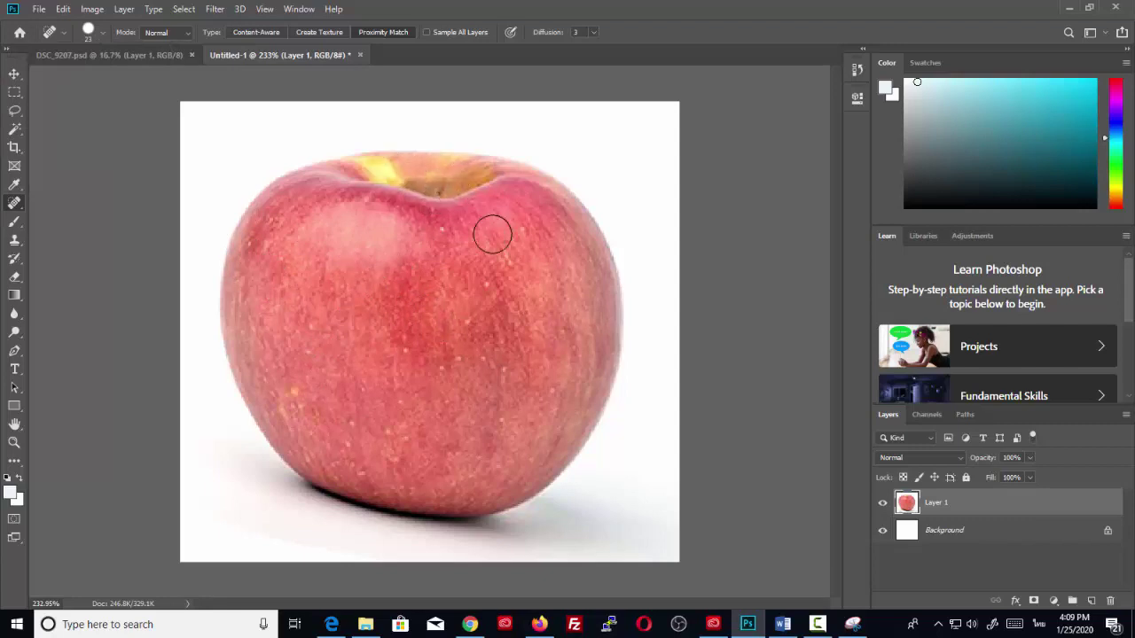
Heal the light specks in the middle and upper-right area of the apple's skin.
left_click_drag(448, 366, 469, 356)
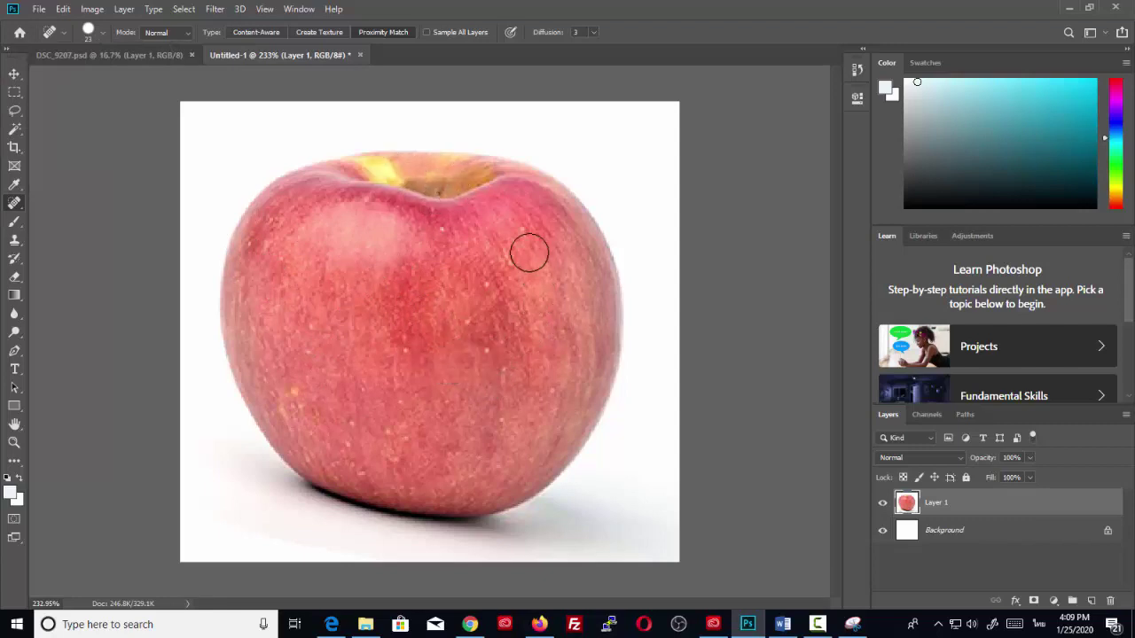
left_click(521, 238)
left_click(496, 268)
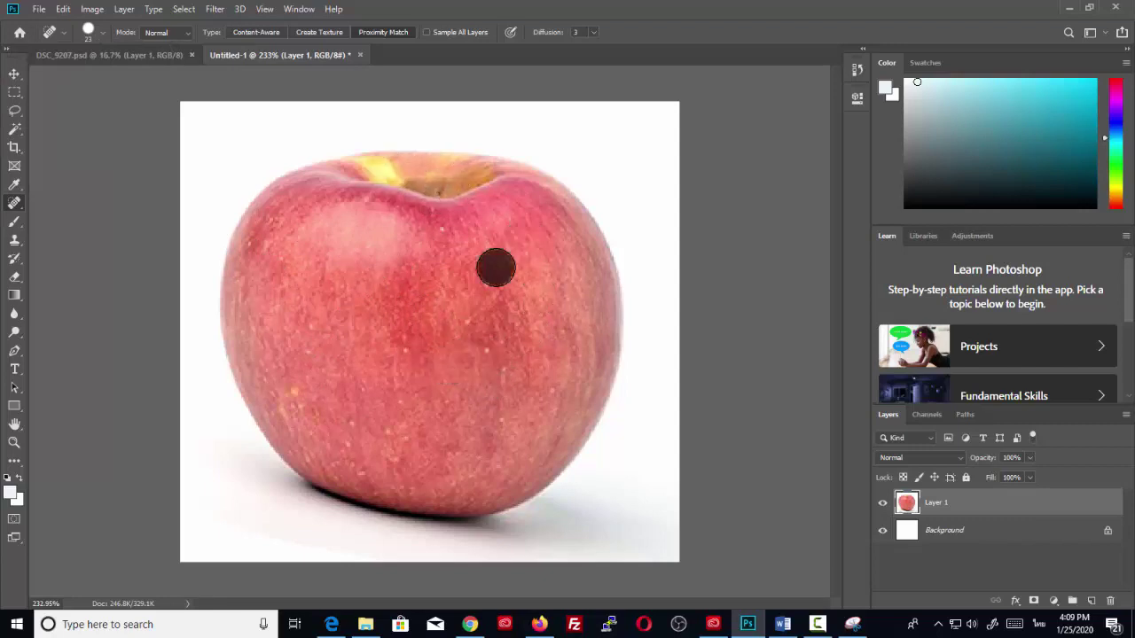
left_click(461, 319)
left_click(490, 276)
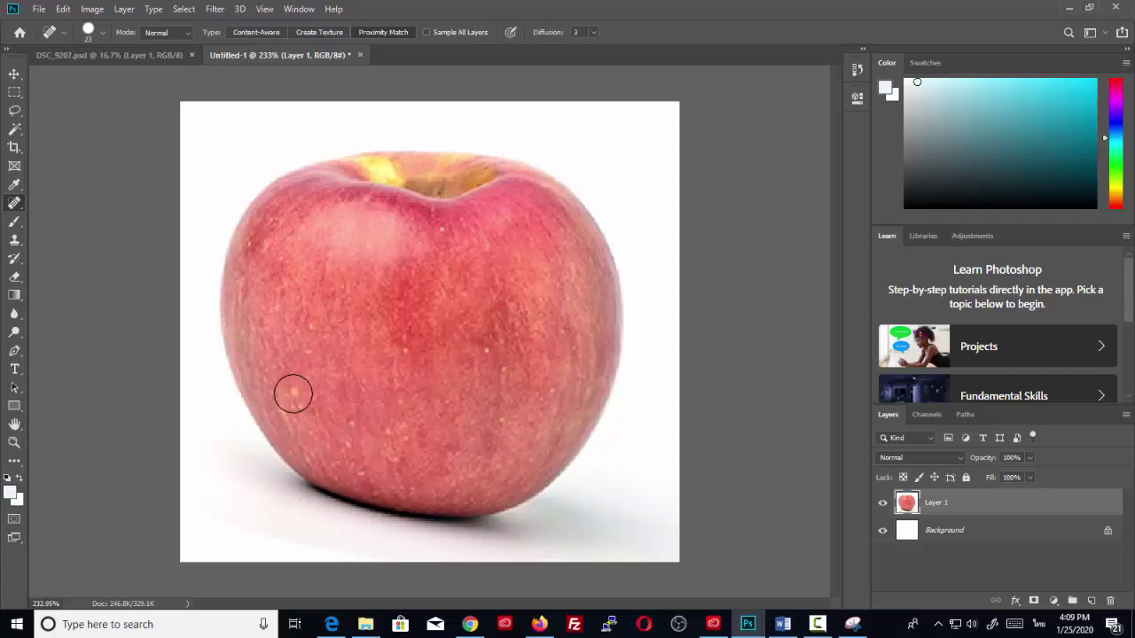
Heal the yellowish spots on the apple's lower left and the specks right of its centre.
left_click(293, 399)
left_click(310, 345)
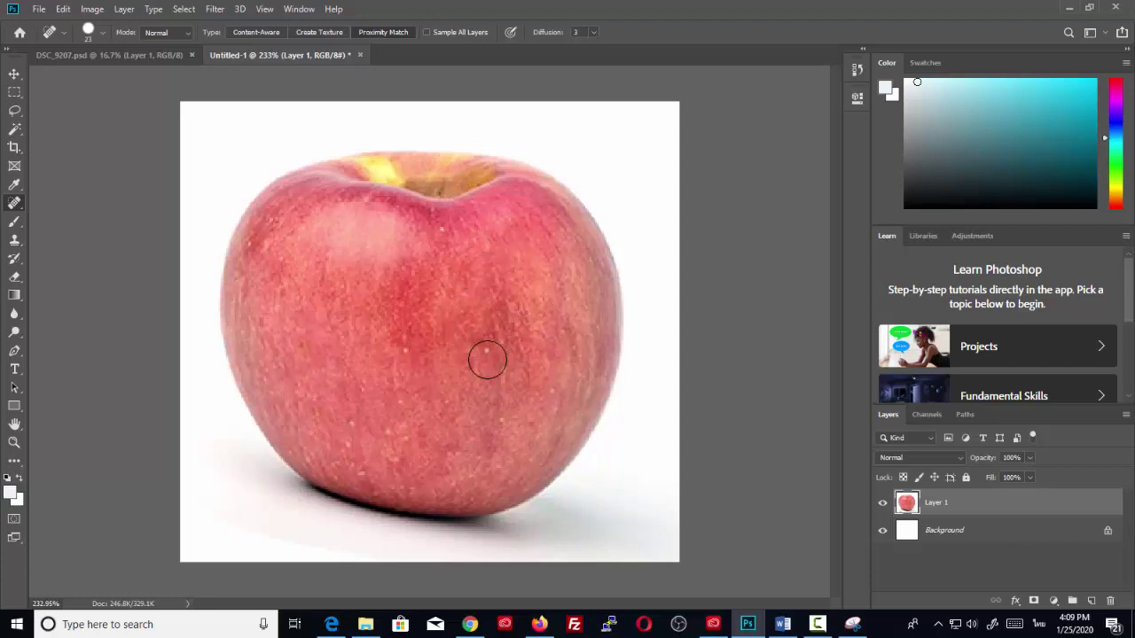
left_click_drag(489, 354, 498, 412)
left_click_drag(501, 325, 519, 350)
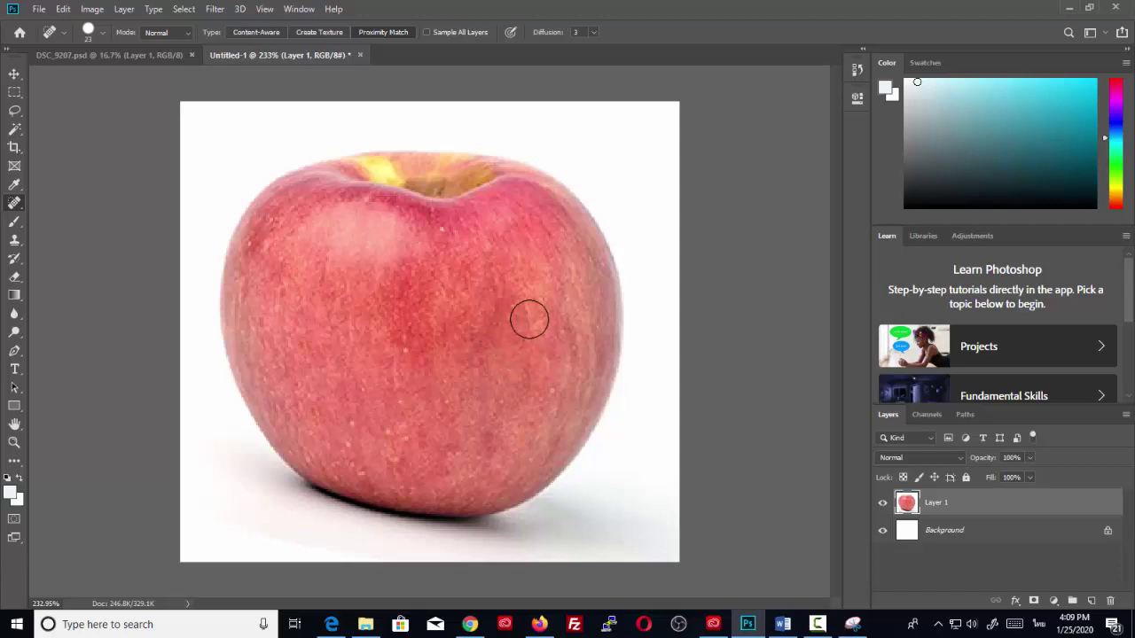
left_click(528, 324)
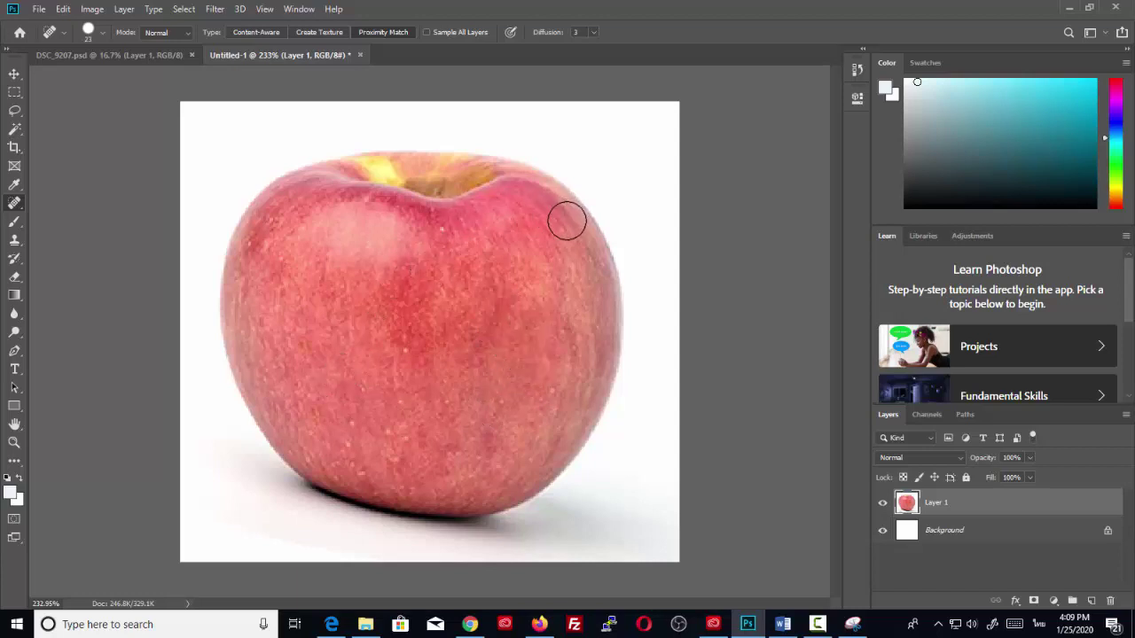
Try to heal the streaks along the apple's upper-right edge with the Spot Healing Brush, undoing each stroke.
mouse_move(568, 219)
left_mouse_down()
mouse_move(595, 258)
mouse_move(596, 321)
left_mouse_up()
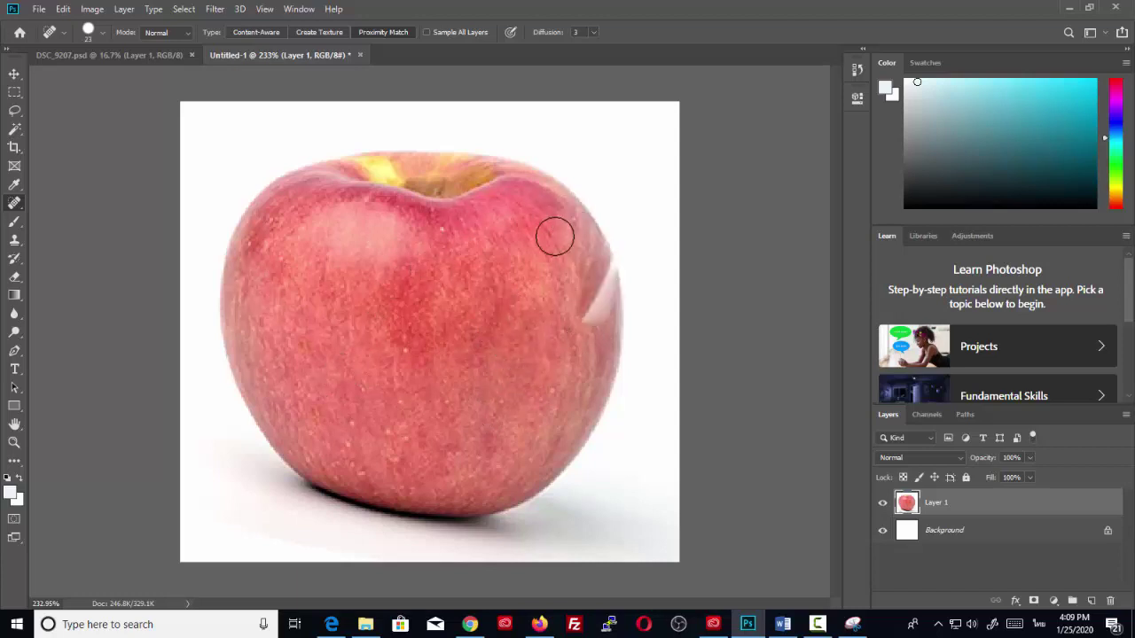
left_click(63, 9)
left_click(98, 21)
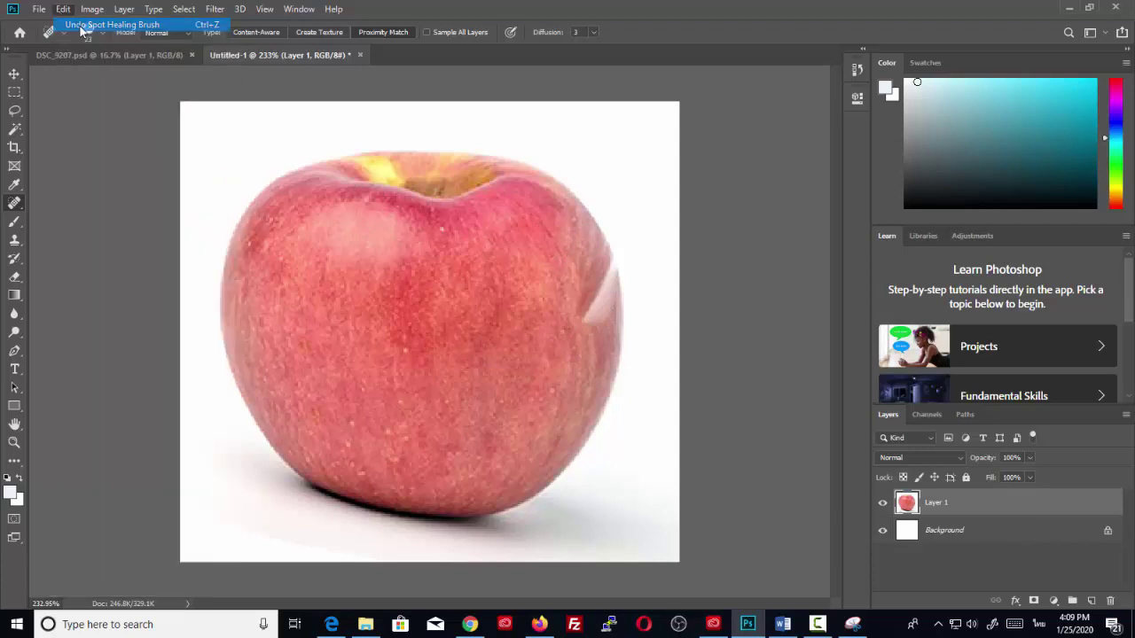
mouse_move(559, 226)
left_mouse_down()
mouse_move(603, 298)
mouse_move(589, 366)
left_mouse_up()
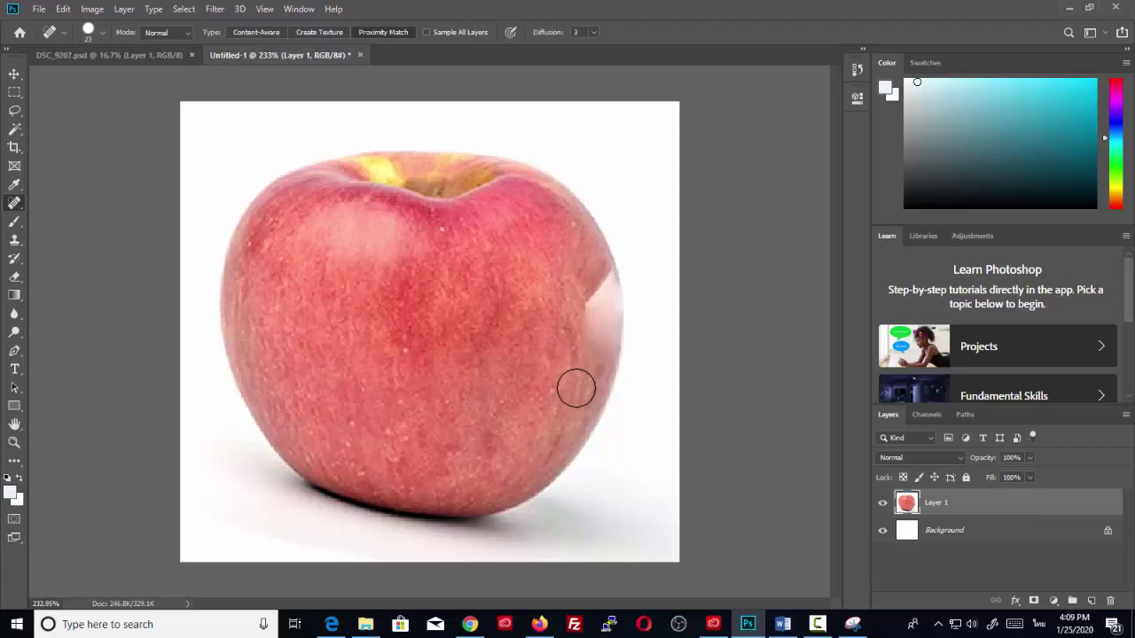
left_click(62, 9)
left_click(97, 21)
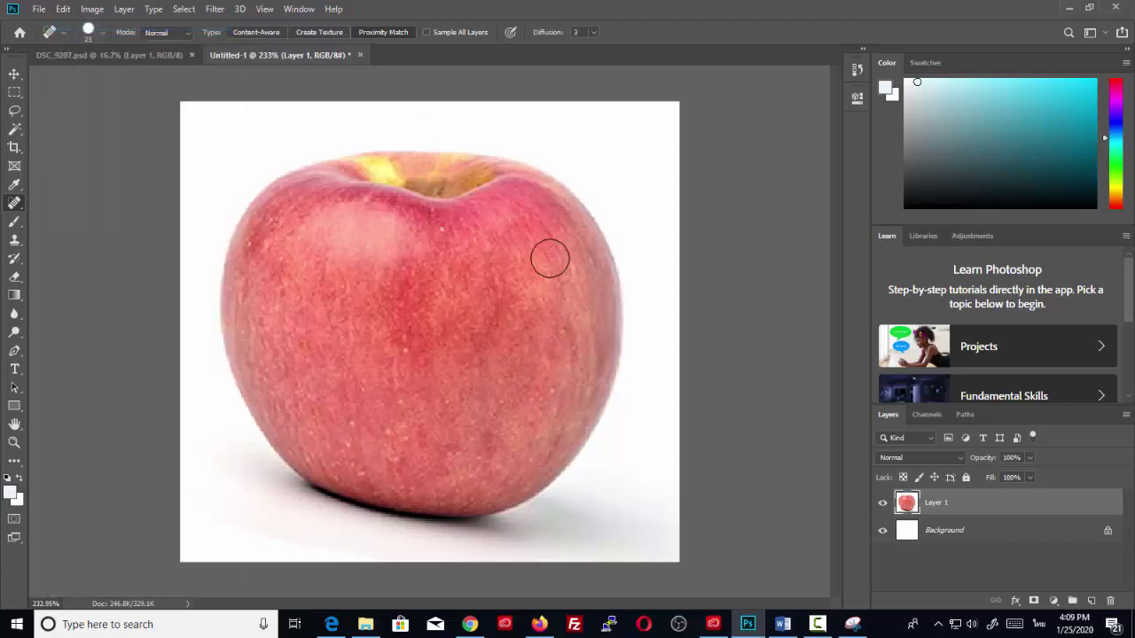
left_click_drag(552, 216, 573, 230)
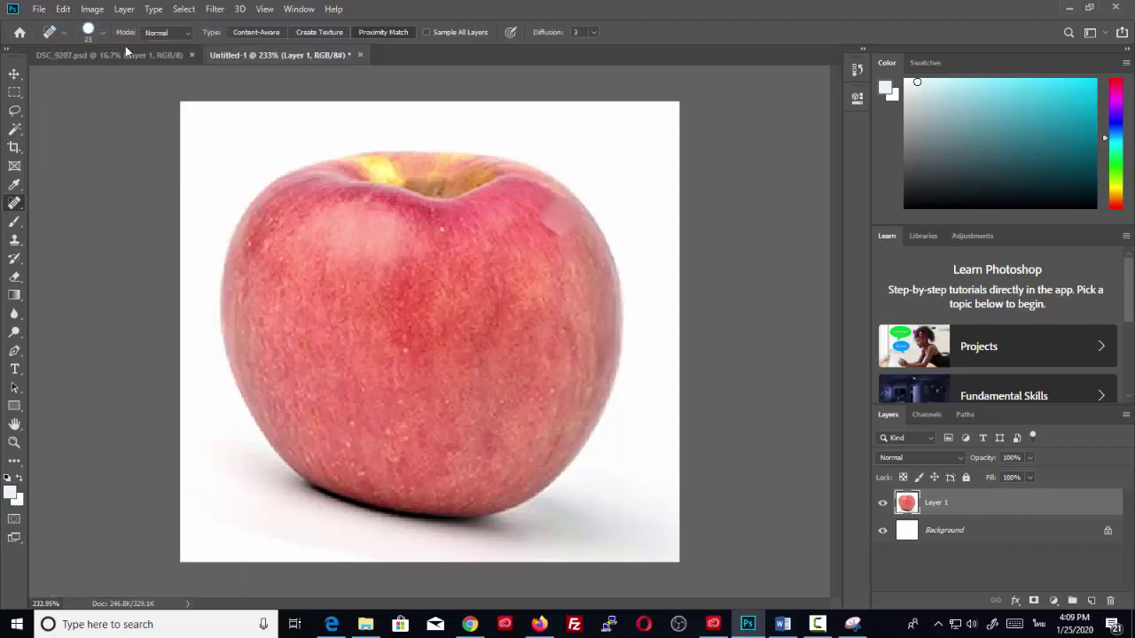
left_click(63, 9)
left_click(93, 25)
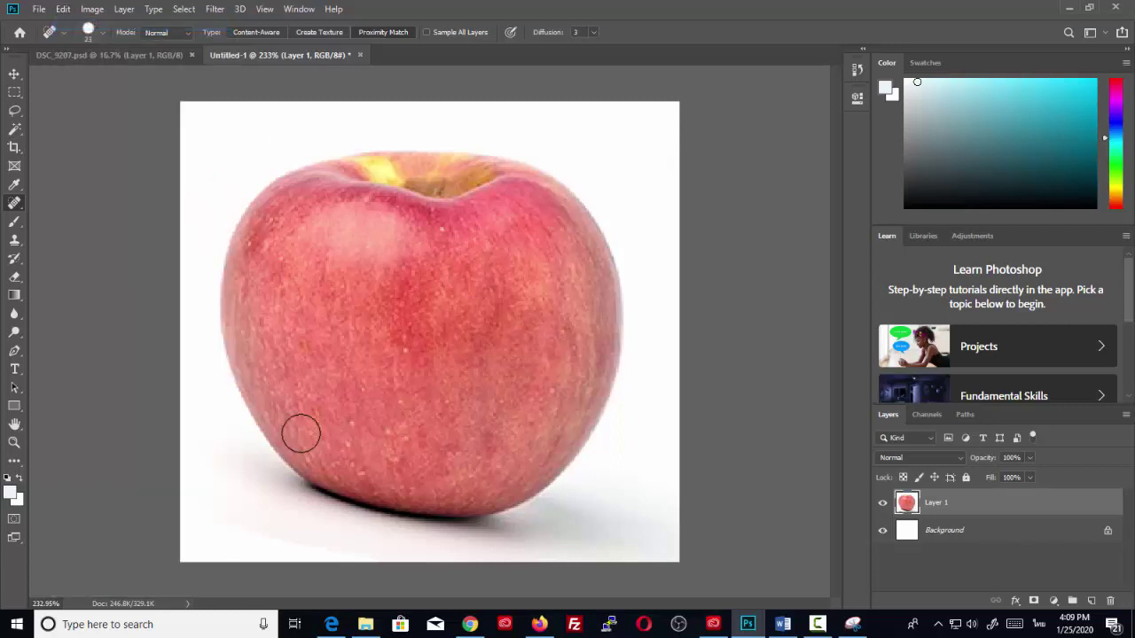
Heal the remaining specks across the apple's lower part, its centre and just below the stem hollow.
mouse_move(350, 430)
left_mouse_down()
mouse_move(351, 447)
mouse_move(396, 468)
left_mouse_up()
left_click(411, 354)
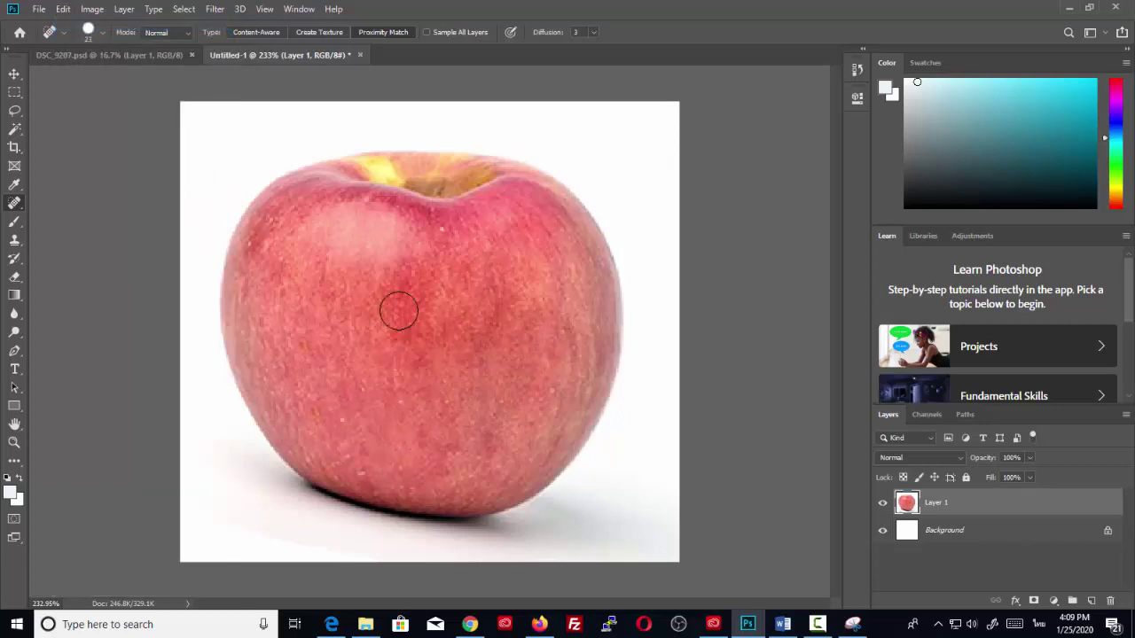
left_click(445, 227)
left_click(335, 424)
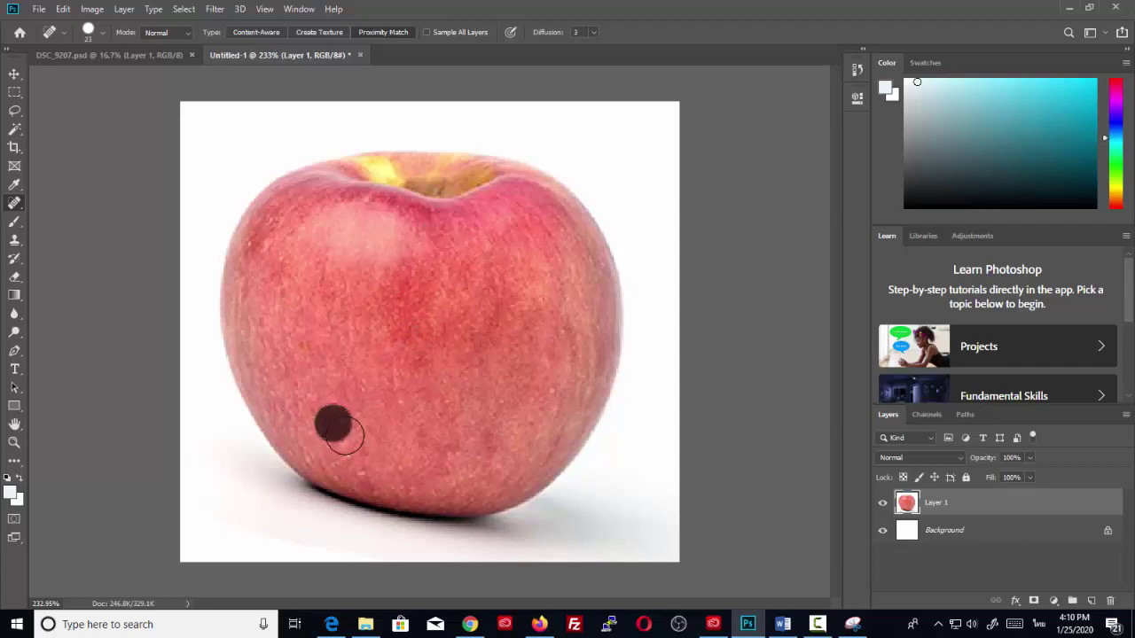
left_click(510, 468)
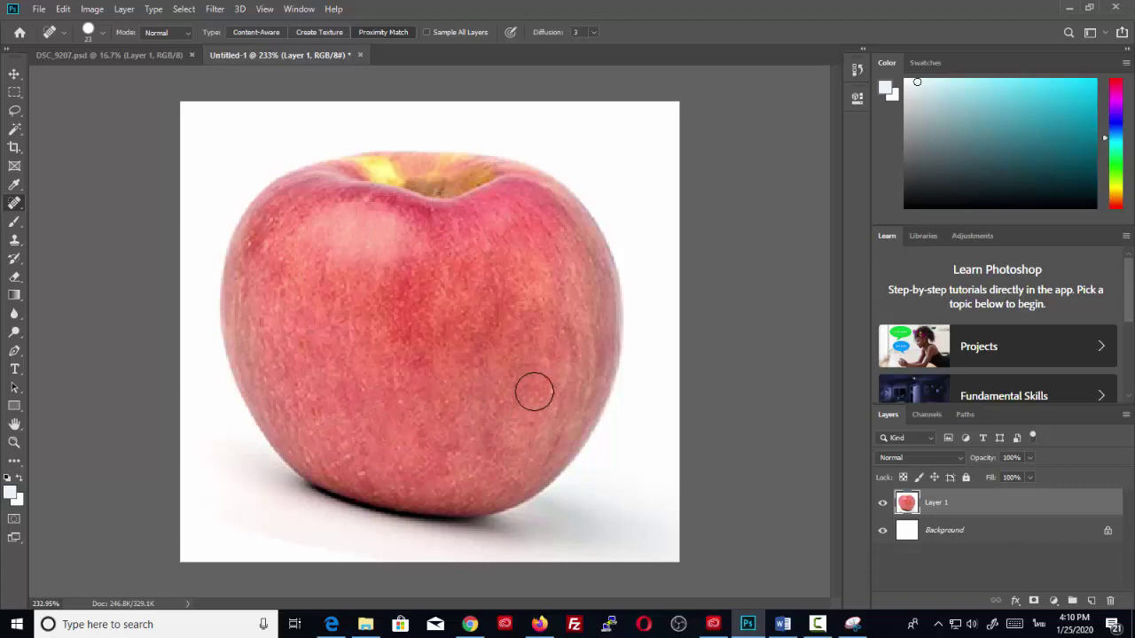
Apply a Curves adjustment to the apple layer with the Medium Contrast (RGB) preset, after trying Lighter (RGB).
left_click(92, 9)
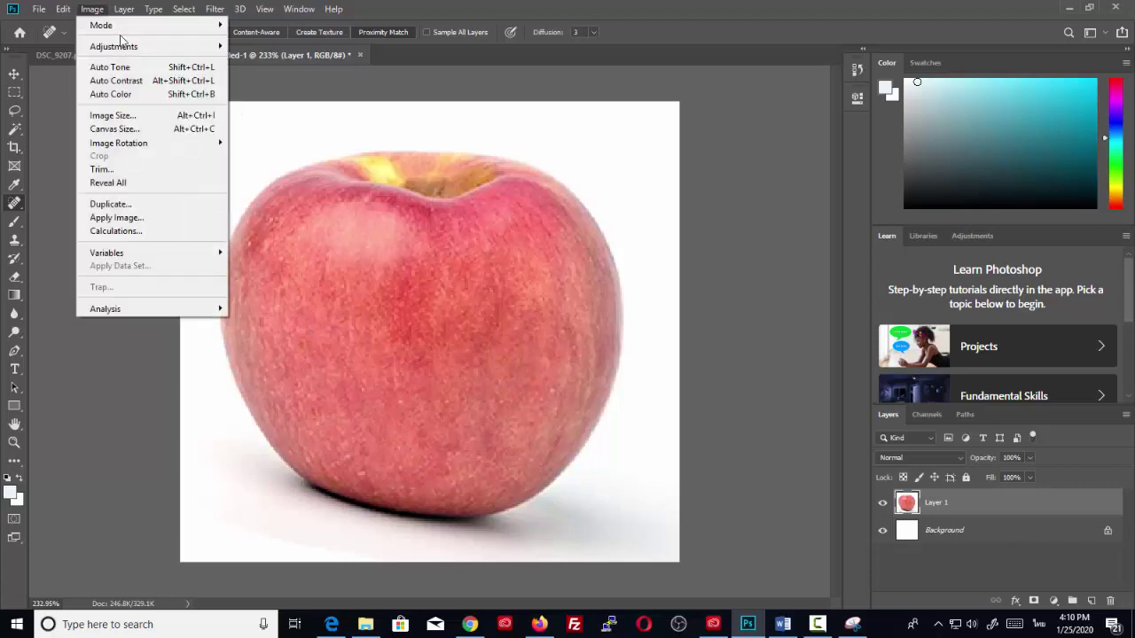
mouse_move(133, 46)
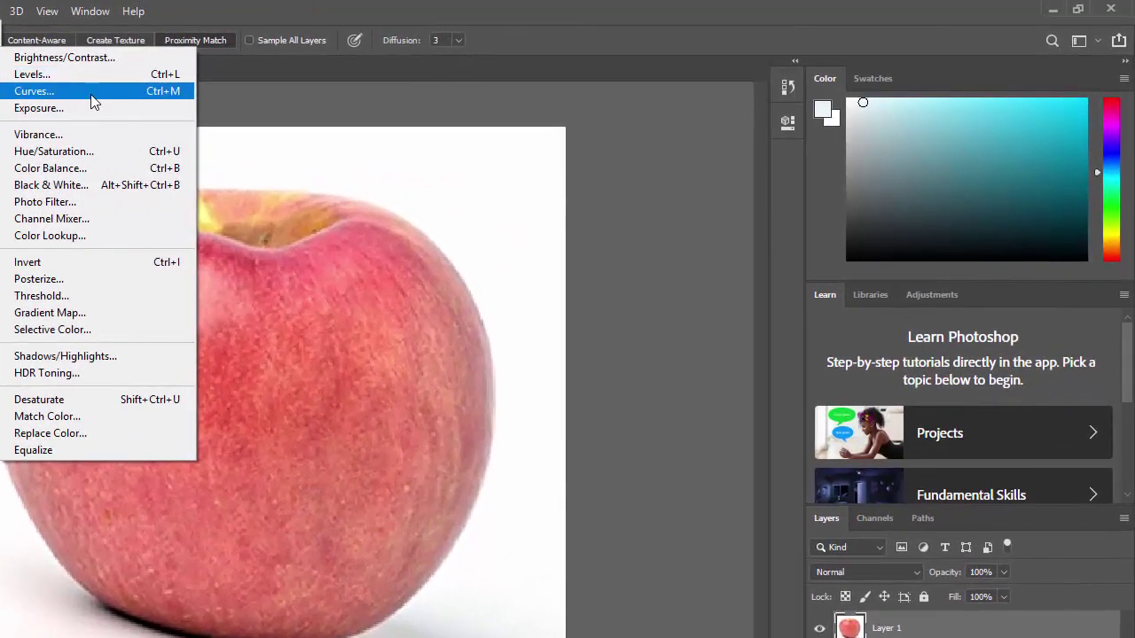
left_click(92, 94)
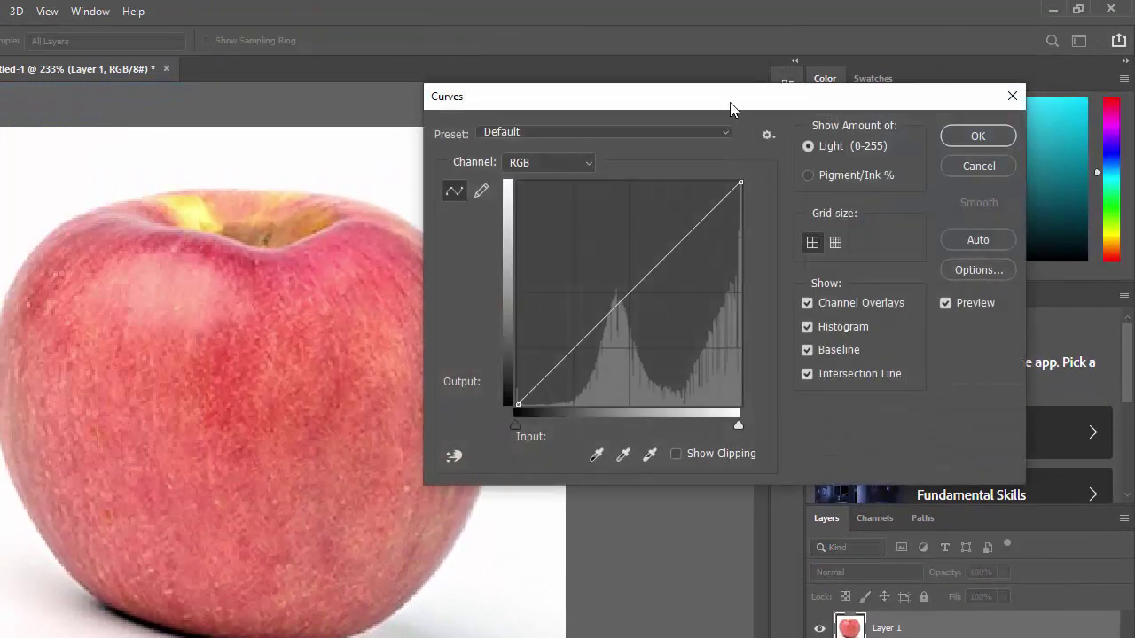
left_click_drag(731, 107, 839, 80)
left_click(829, 104)
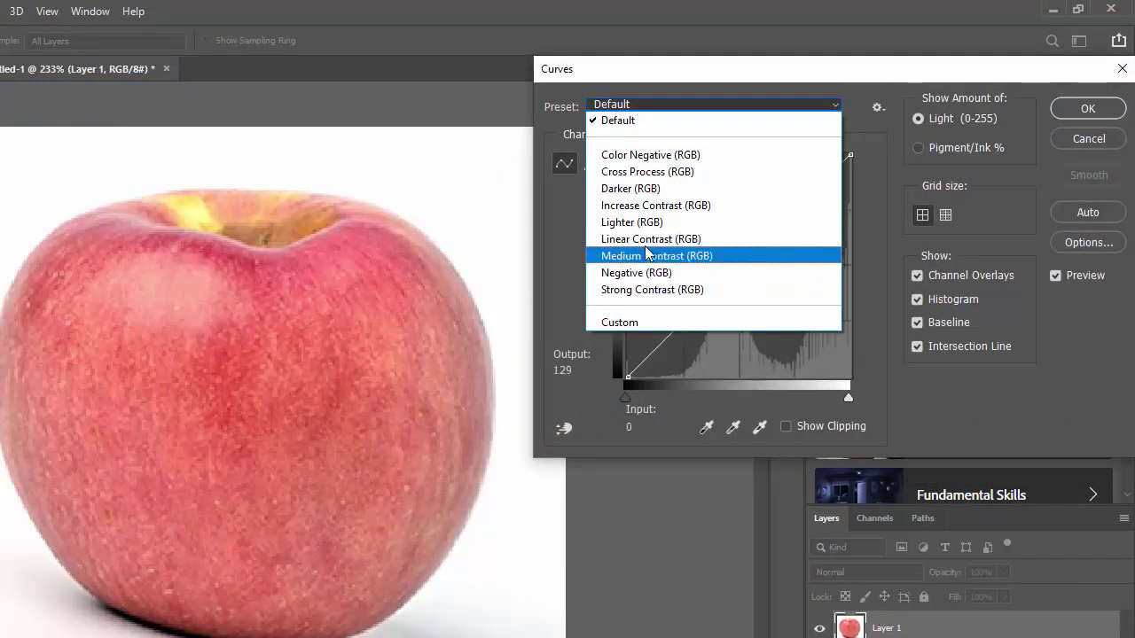
left_click(643, 223)
left_click(728, 111)
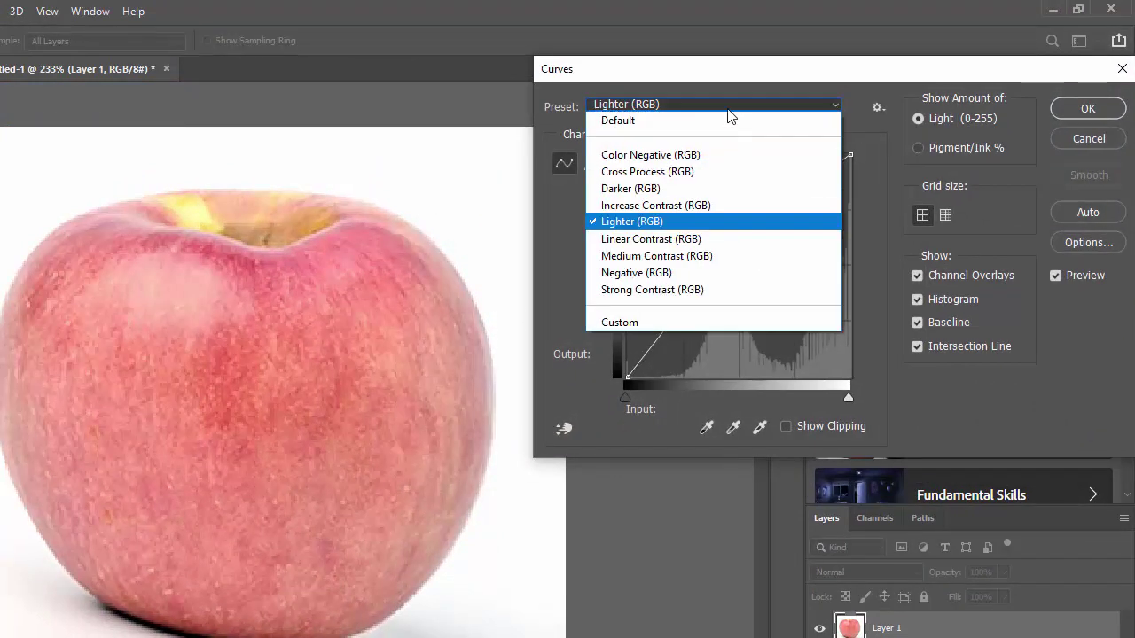
left_click(703, 260)
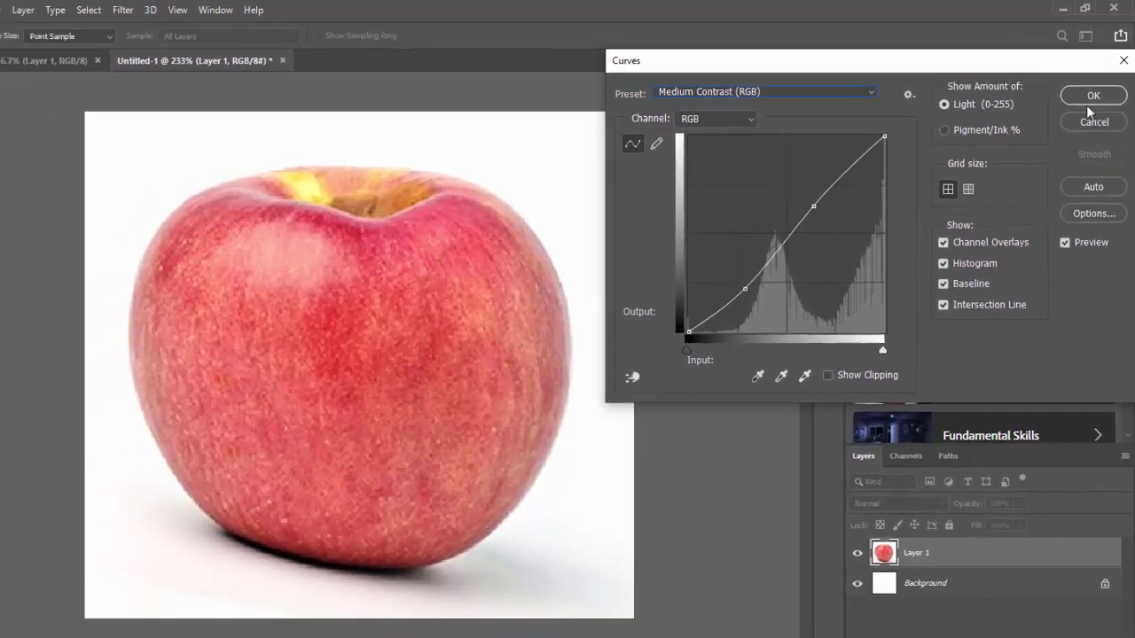
left_click(1088, 105)
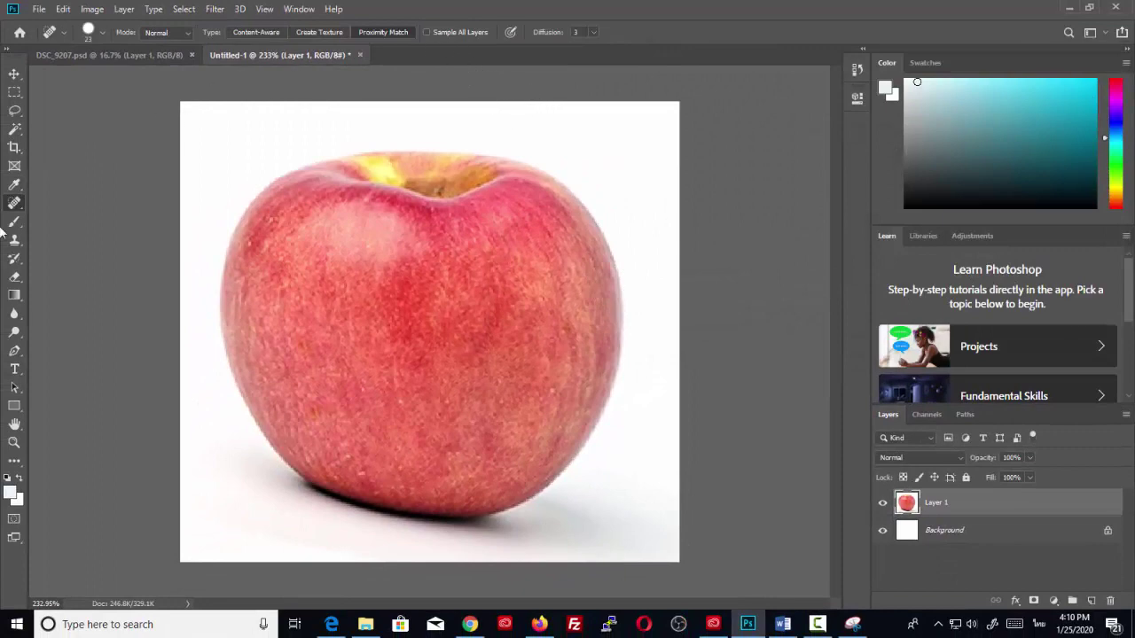
Examine the retouched apple enlarged to fill the screen and at reduced zoom down to 100%.
left_click(14, 443)
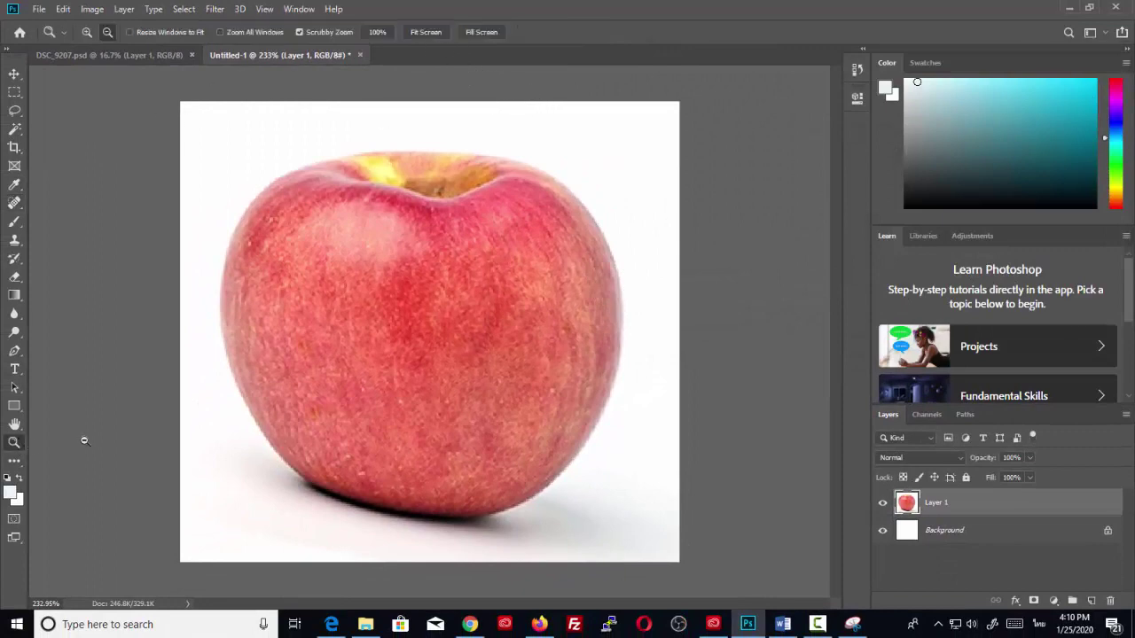
left_click(425, 34)
left_click(474, 33)
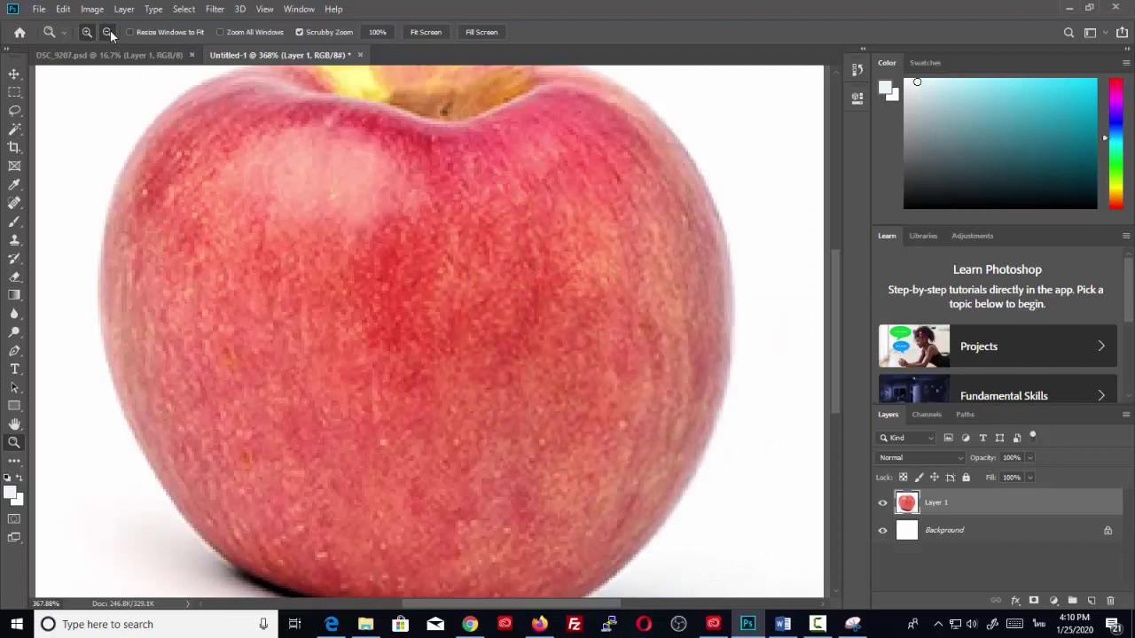
left_click(508, 297)
left_click(509, 299)
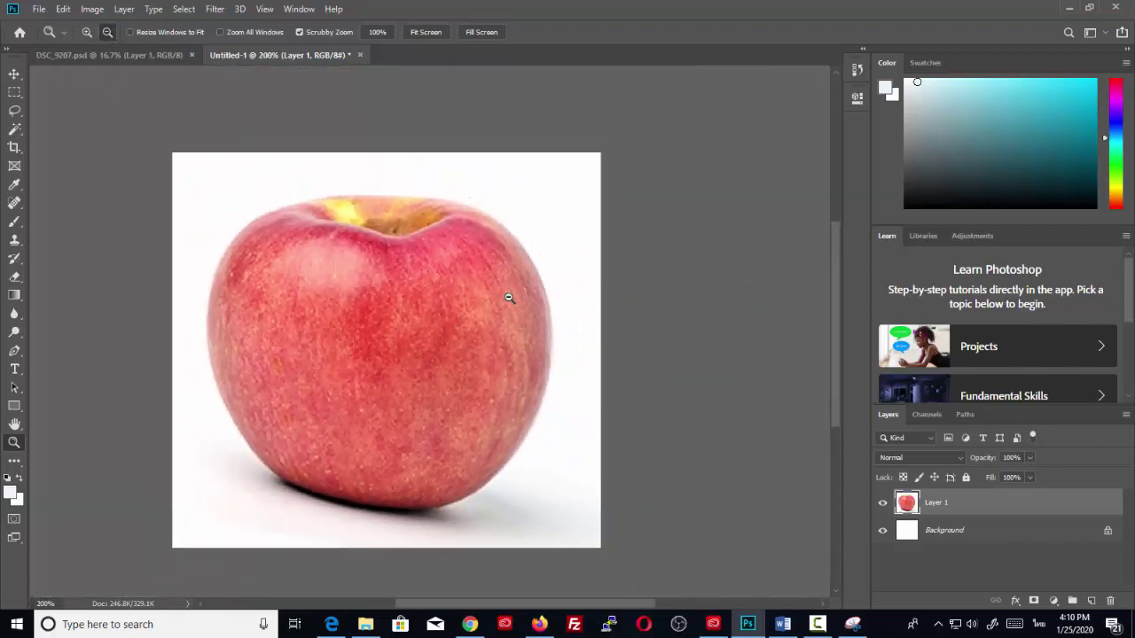
left_click(496, 302)
left_click(470, 310)
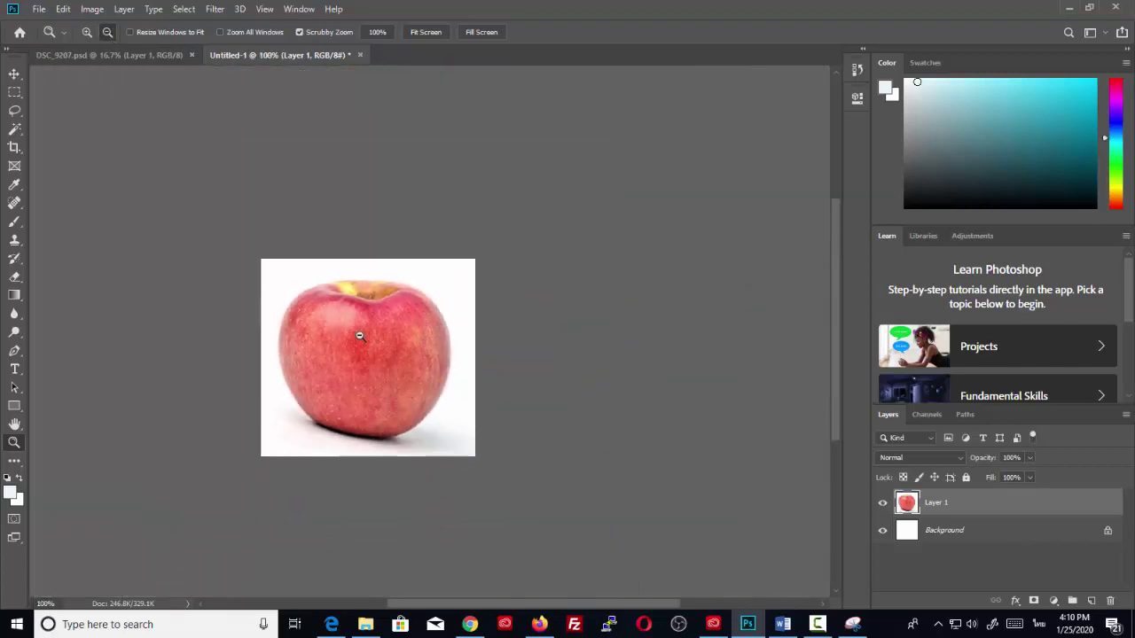
Apply a Hue/Saturation adjustment to the apple layer with Hue -4, Saturation +4 and Lightness +5.
left_click(92, 9)
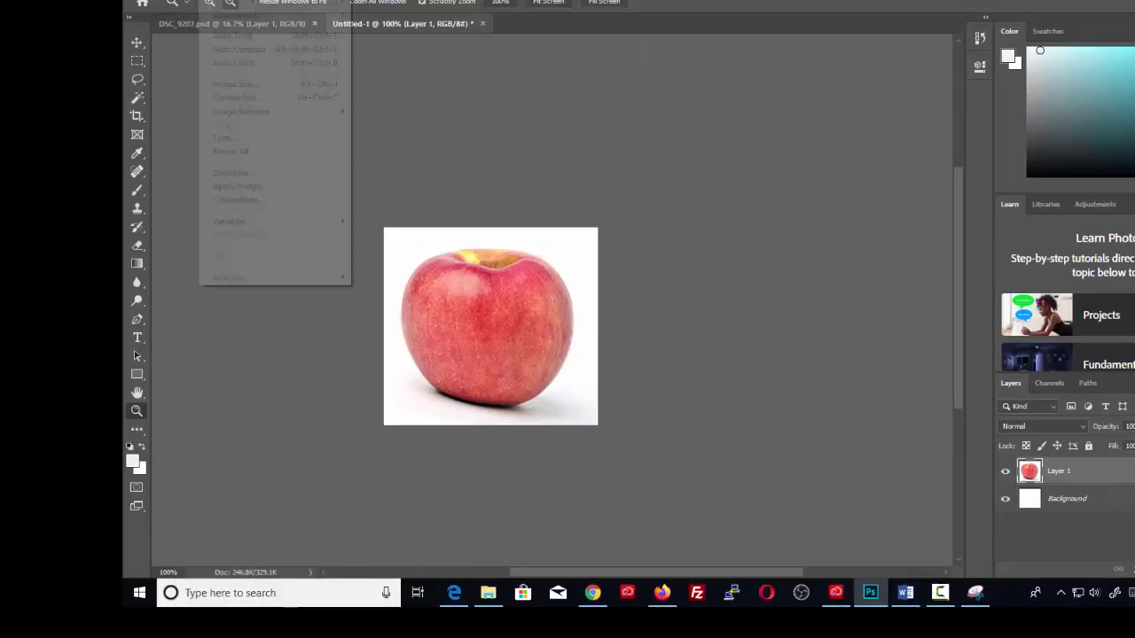
mouse_move(131, 44)
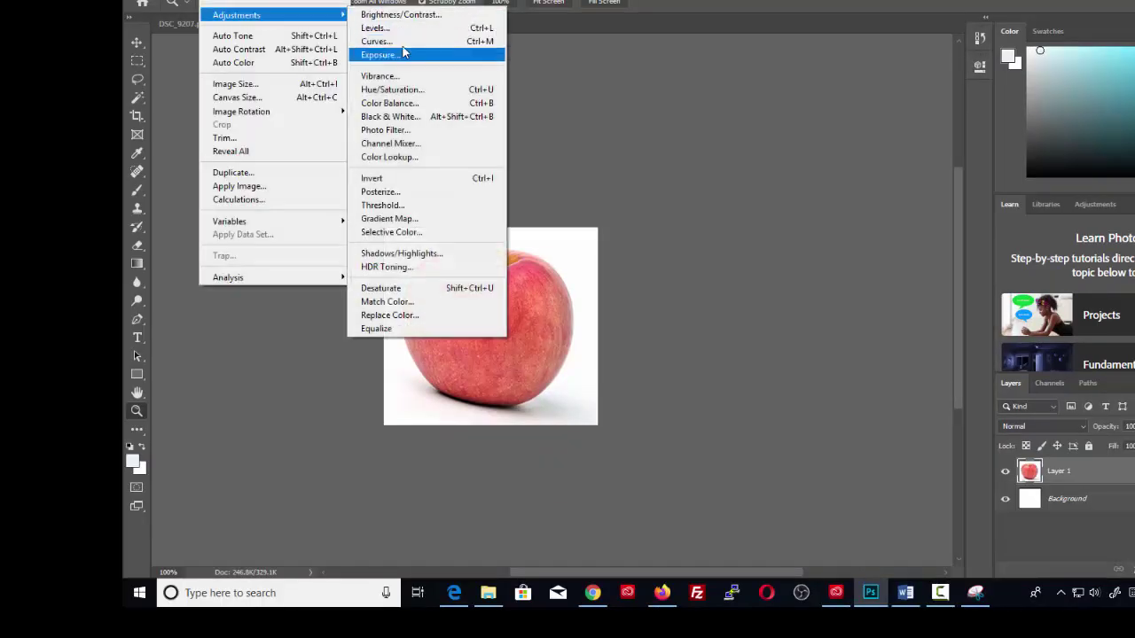
left_click(393, 89)
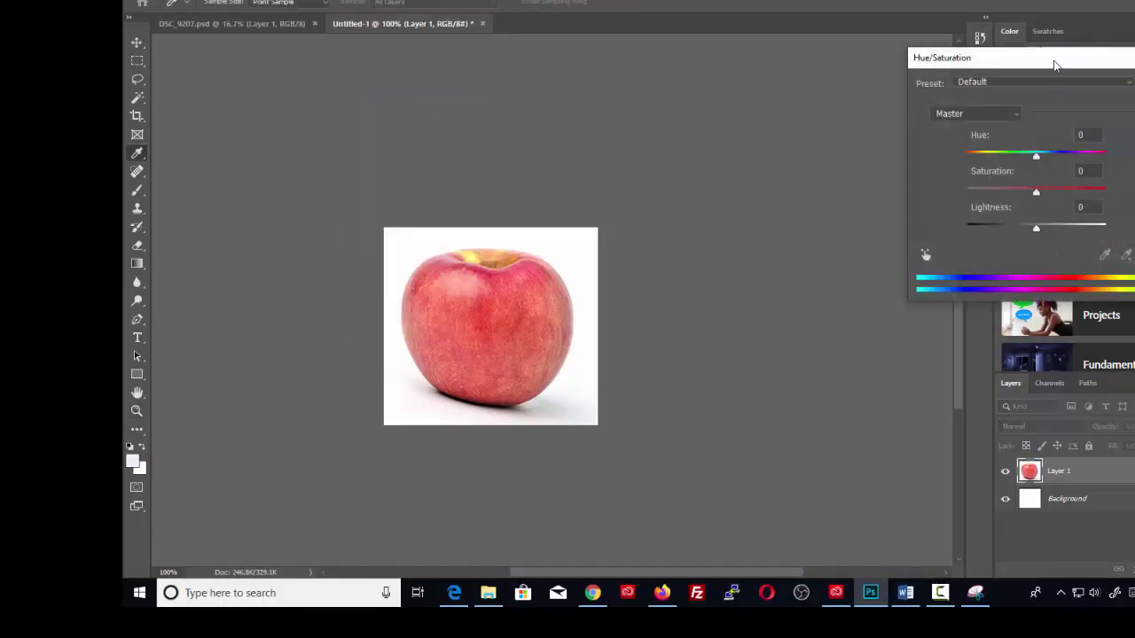
left_click_drag(1058, 67, 791, 85)
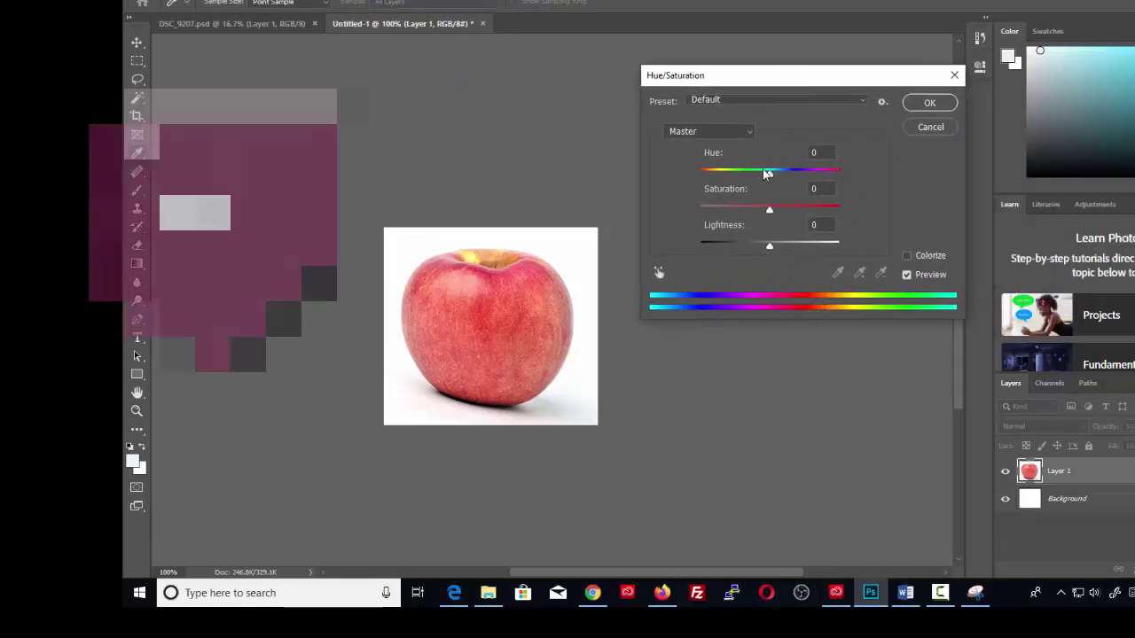
left_click_drag(769, 178, 760, 178)
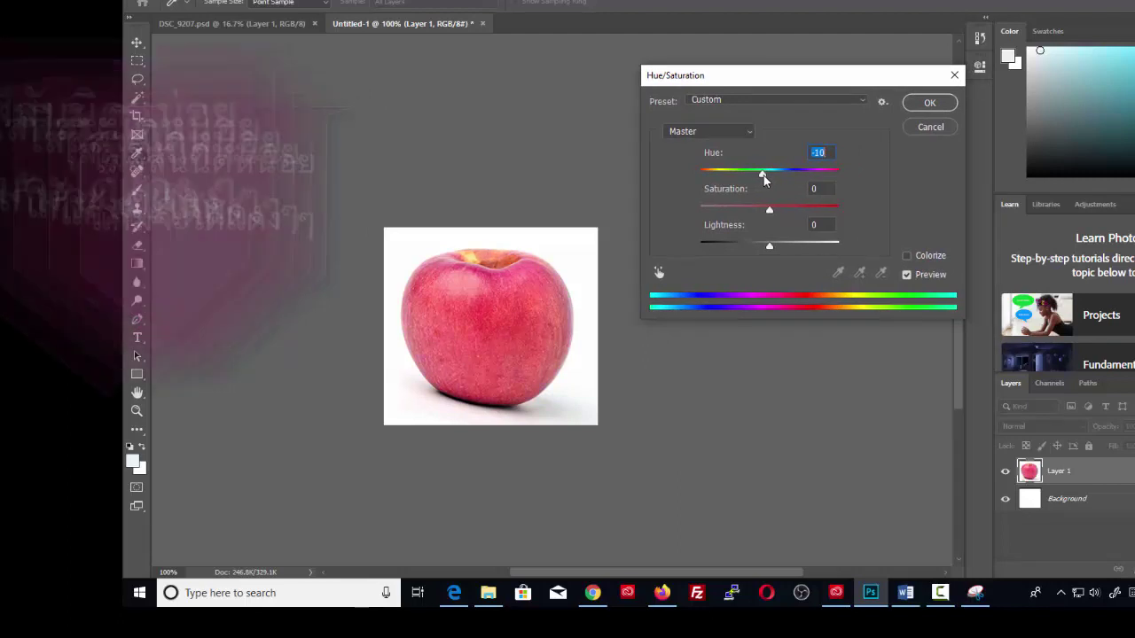
type("0")
left_click_drag(773, 181, 776, 249)
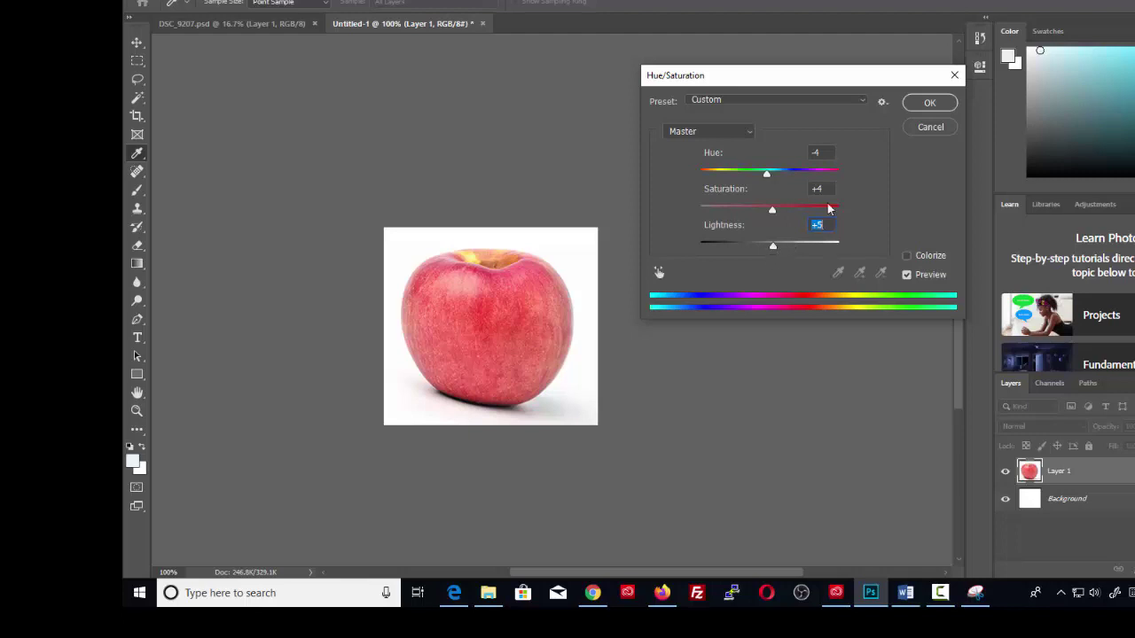
left_click(922, 103)
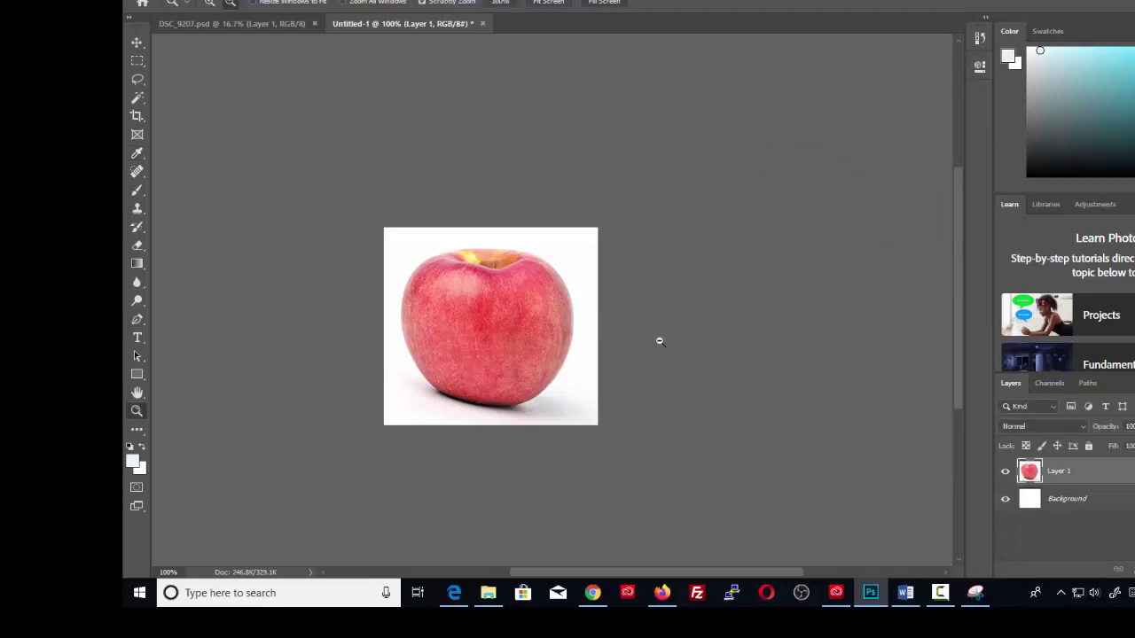